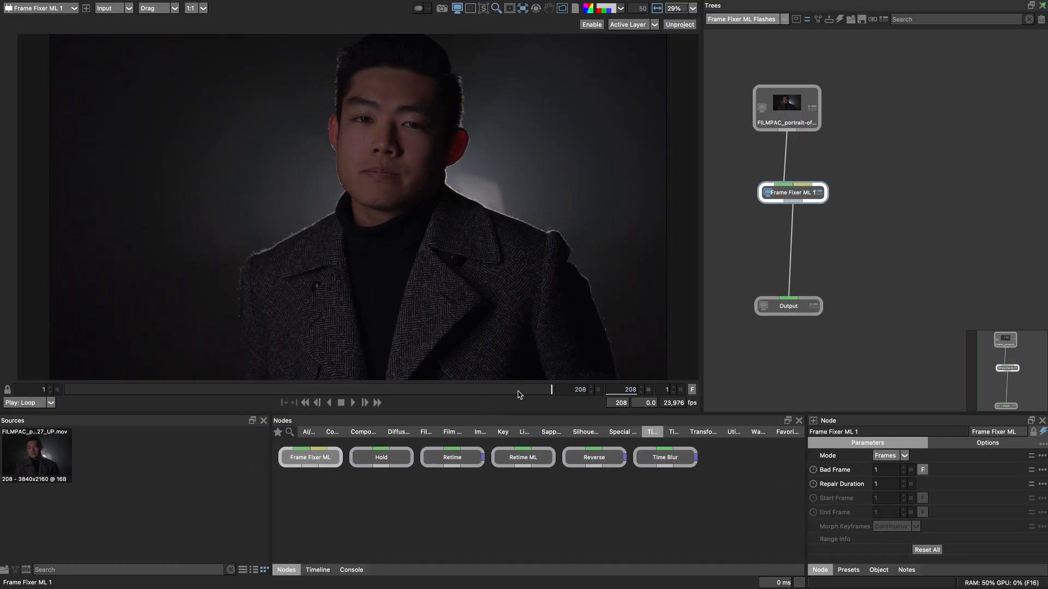
Go to the first flash and keyframe the Bad Frame of Frame Fixer ML 1 at frame 27.
drag(518, 393, 117, 407)
key(x)
key(x)
key(x)
key(x)
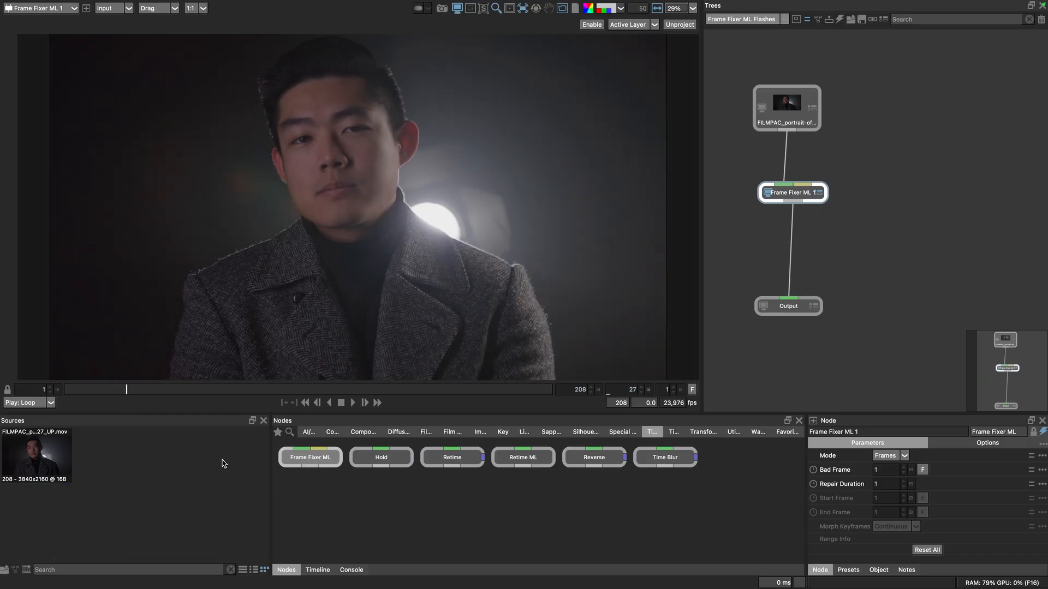
key(x)
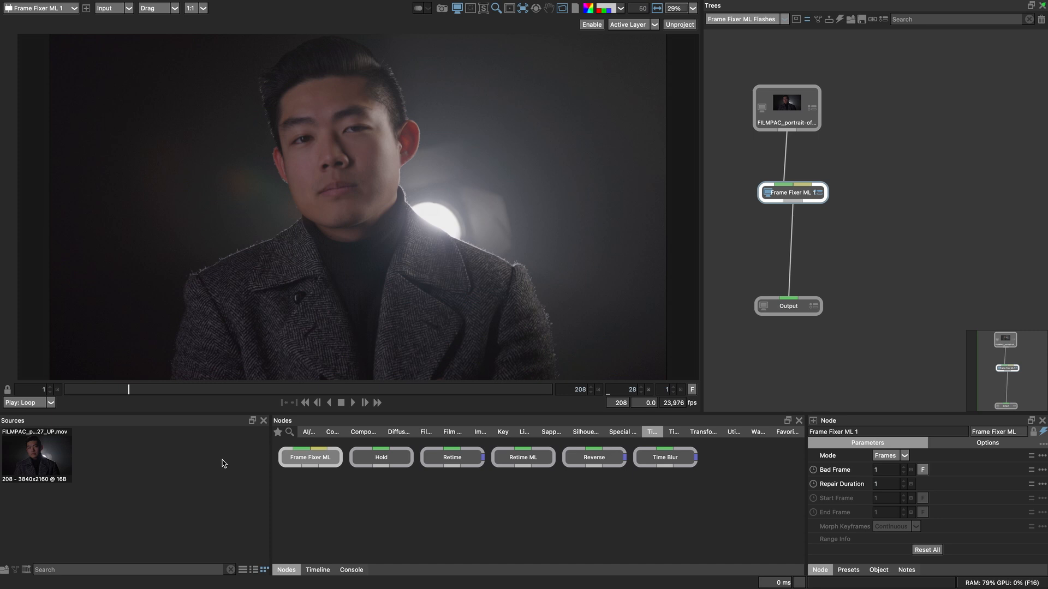
key(z)
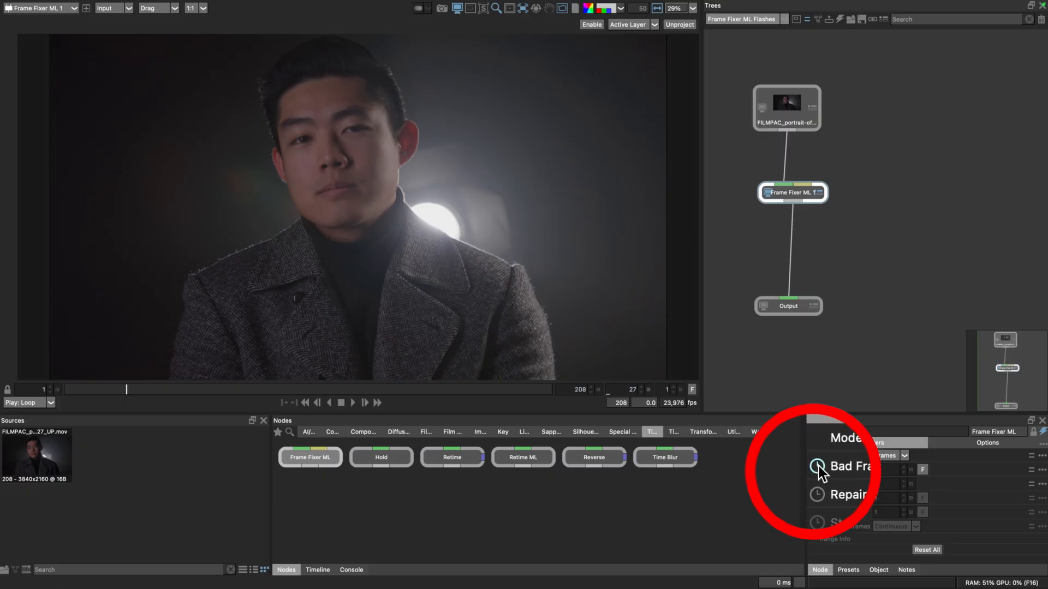
click(892, 471)
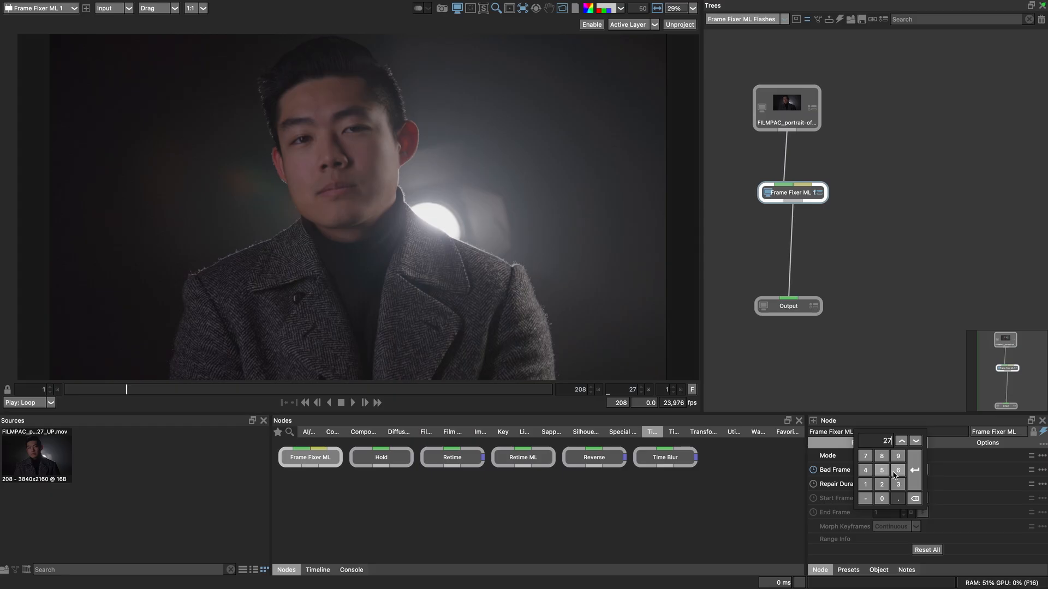
key(Return)
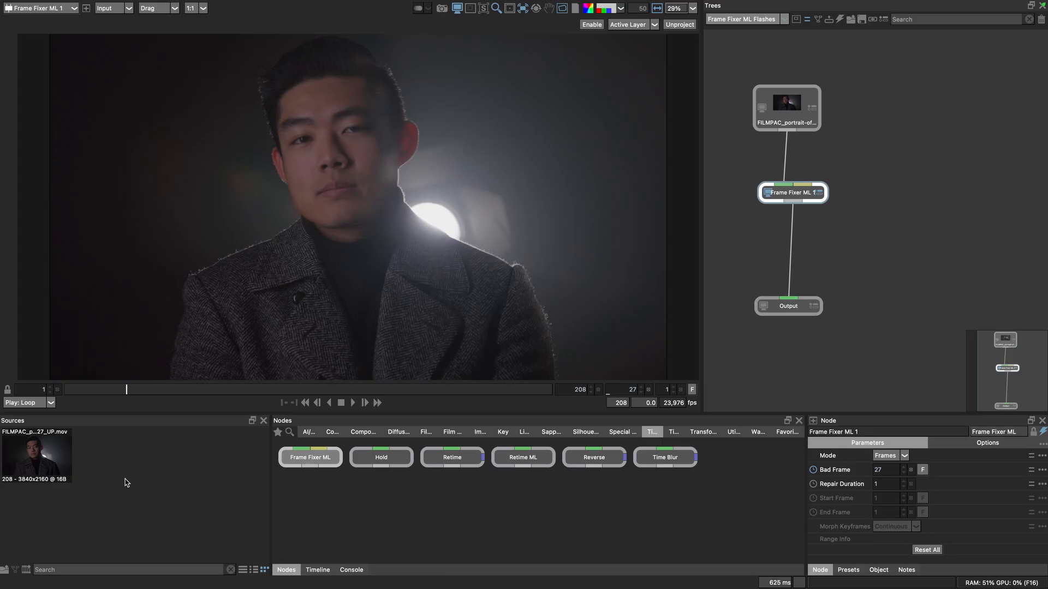
Set the Repair Duration of Frame Fixer ML 1 to 2 to cover the frame after the flash.
key(Right)
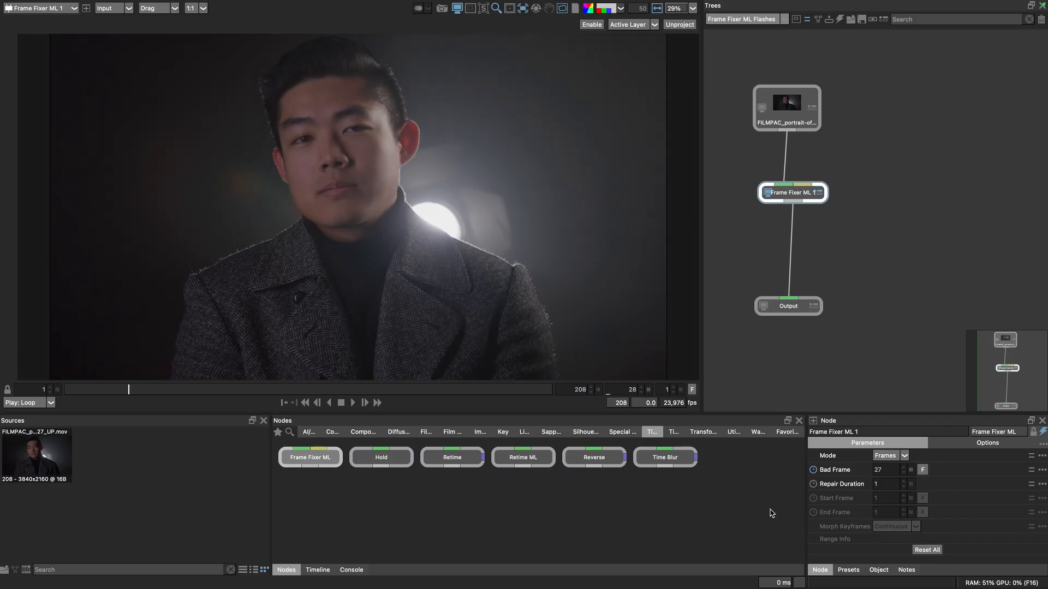
click(882, 485)
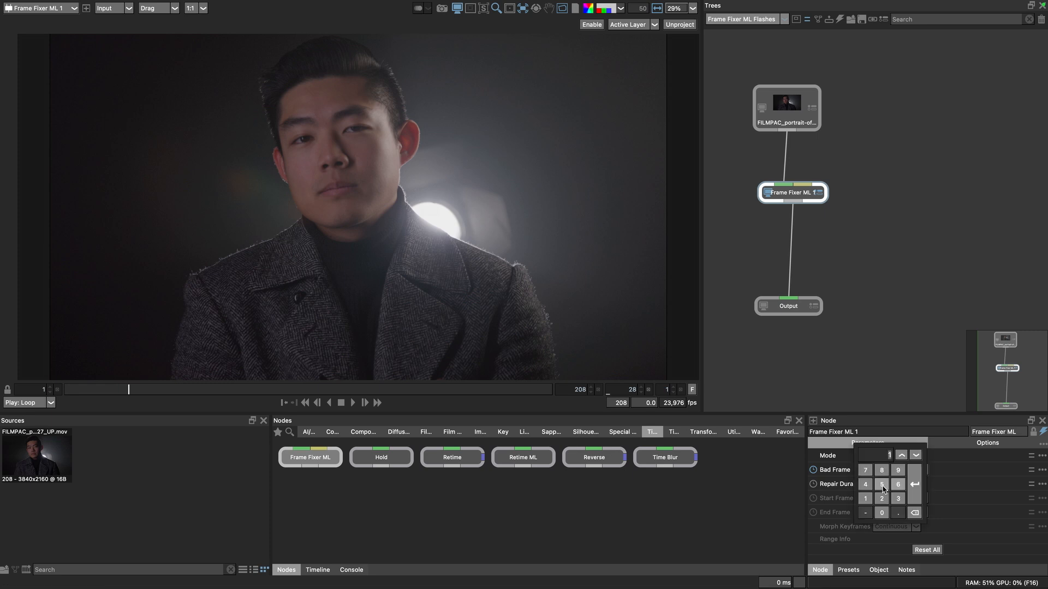
key(Return)
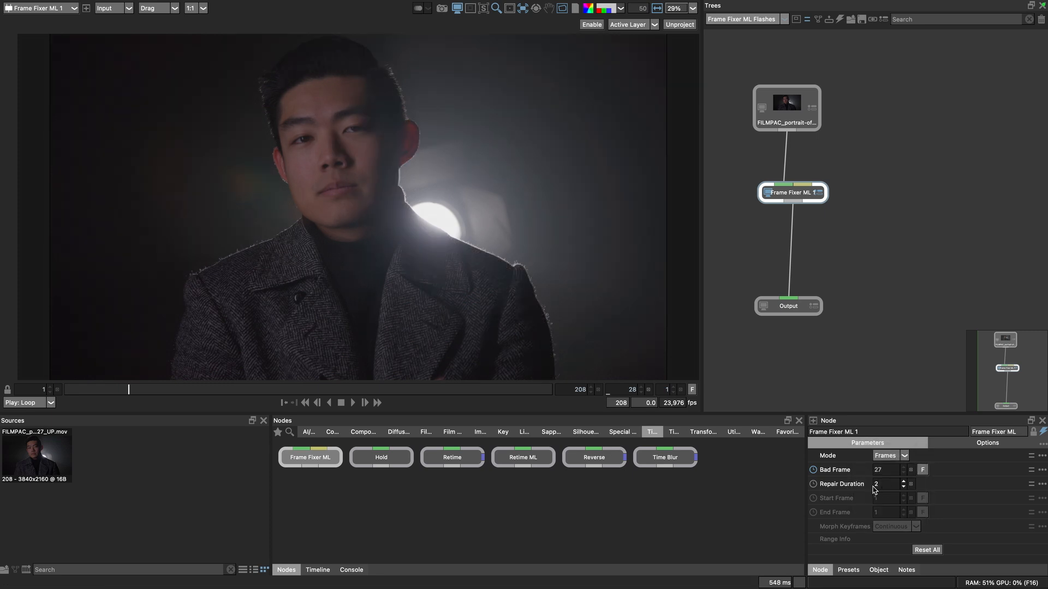
Step back and forth through the frames around 27 to check the flash repair.
key(Left)
key(Right)
key(Left)
key(Left)
key(Left)
key(Right)
key(Right)
key(Right)
key(Right)
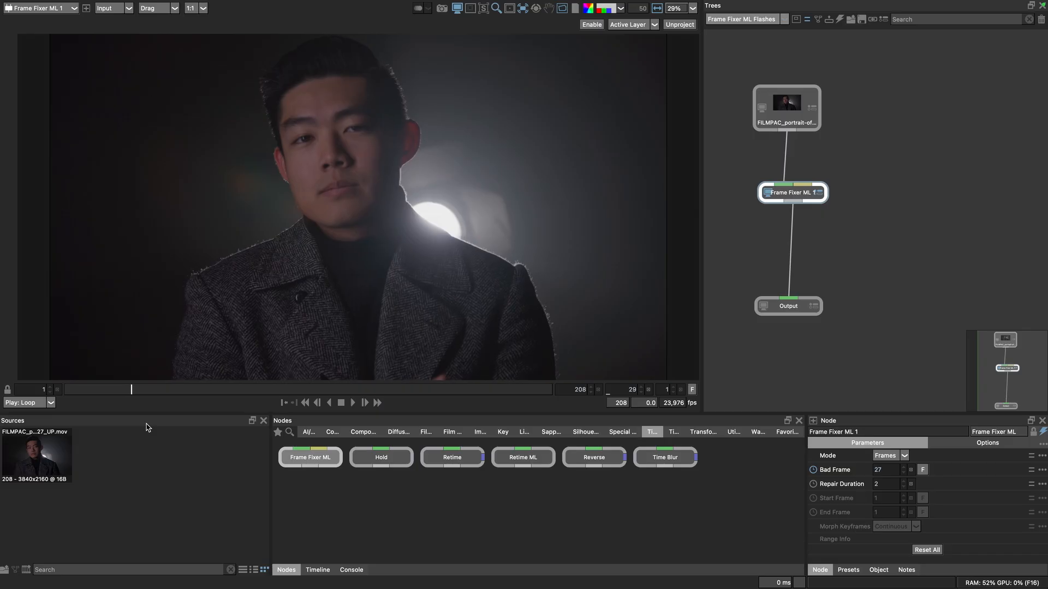
key(Left)
key(Left)
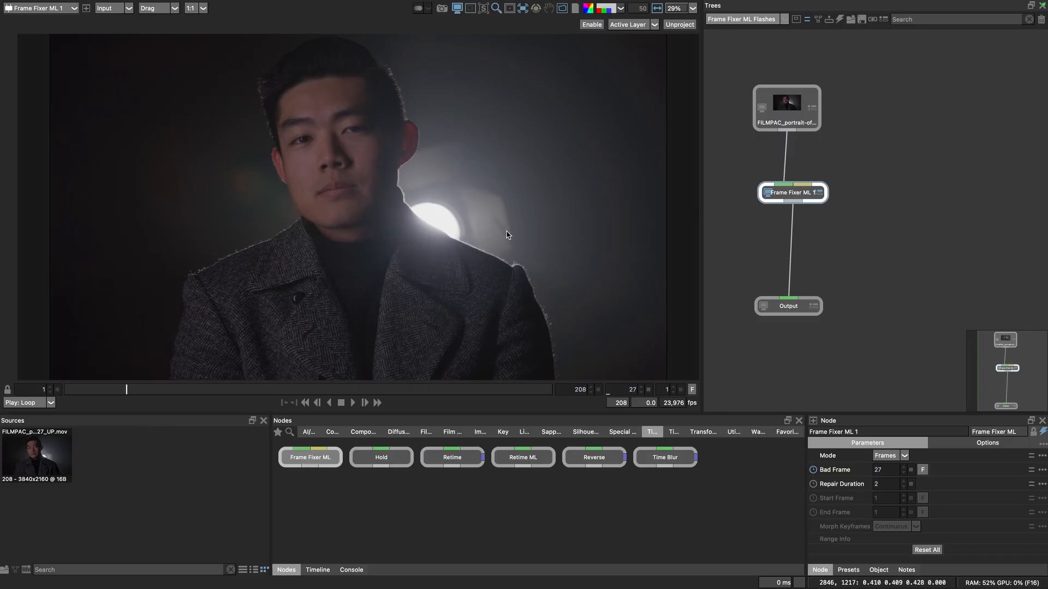
Inspect the coat and shoulder detail up close across the repaired frames.
scroll(506, 234, up, 8)
key(Left)
key(Left)
key(Left)
key(Right)
key(Right)
key(Right)
key(Right)
key(Right)
key(Right)
key(Right)
key(Right)
key(Left)
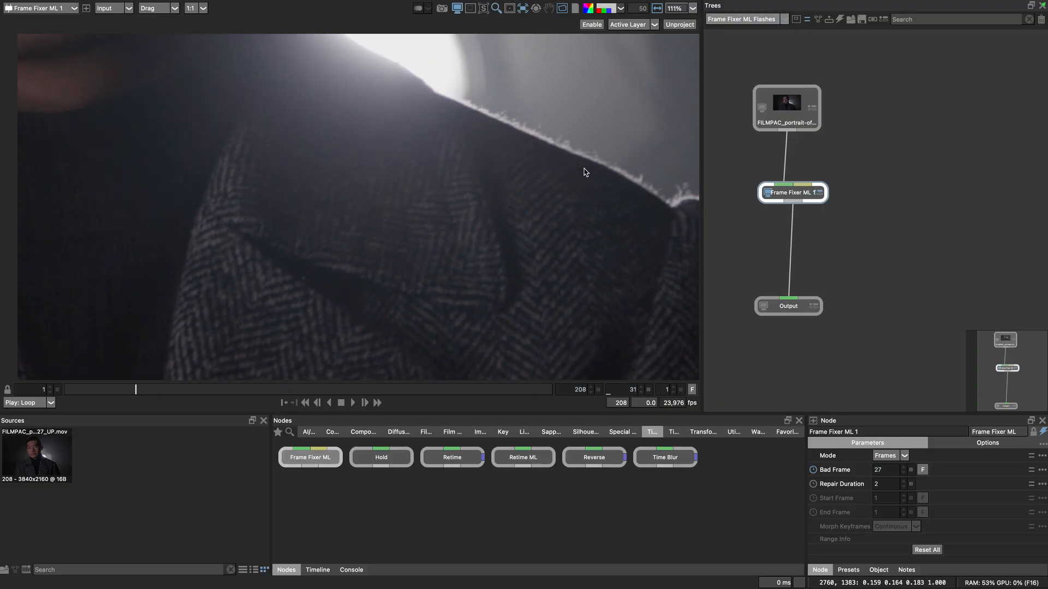
key(Left)
key(Left)
key(Left)
scroll(643, 252, down, 2)
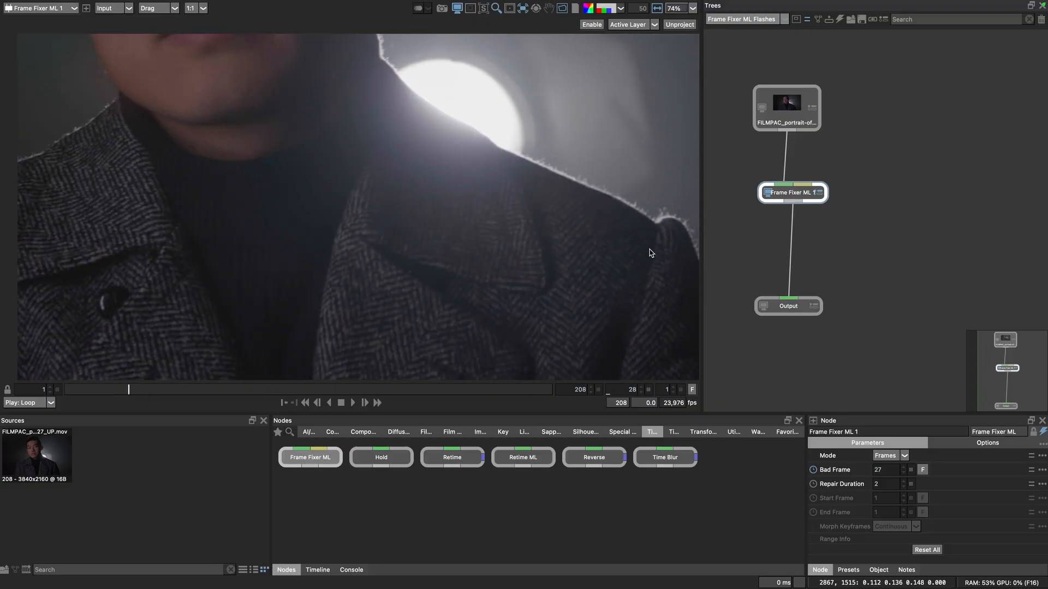
scroll(650, 253, down, 3)
drag(650, 251, 582, 271)
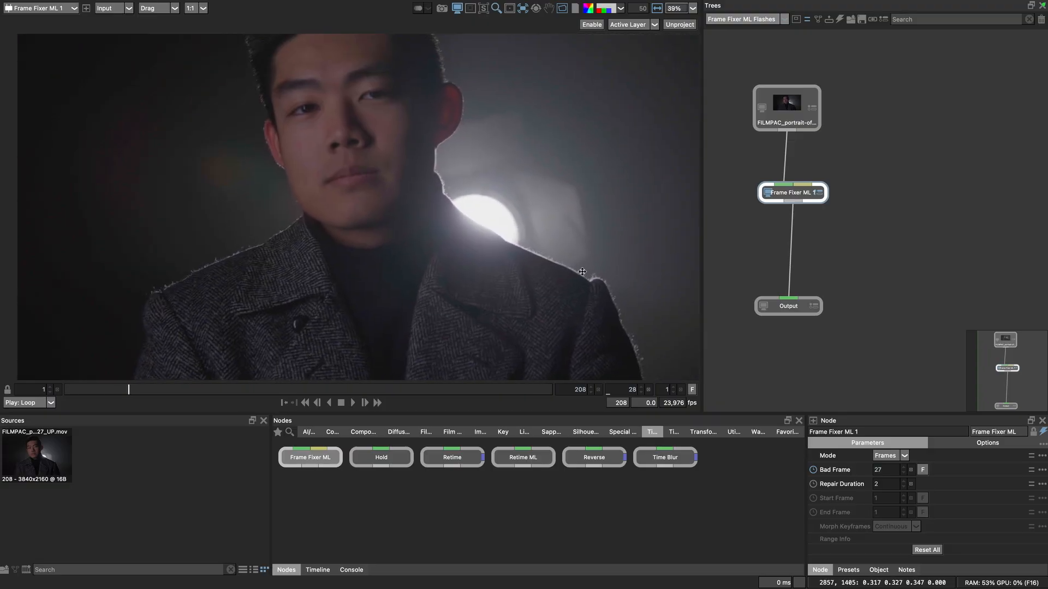
scroll(582, 271, down, 2)
Mark the following flashes up to frame 87 as Bad Frame keyframes using the current frame.
drag(130, 393, 267, 395)
click(922, 470)
click(921, 471)
click(923, 471)
Compare the source clip with the Frame Fixer ML output on the frames following the flash at 87.
key(Right)
key(Right)
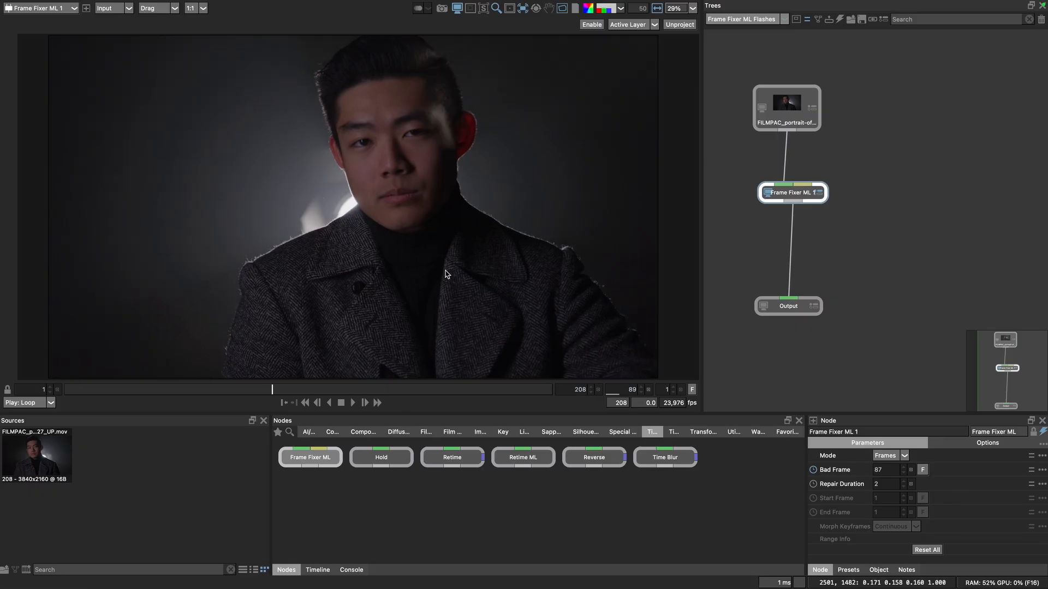
click(763, 108)
key(Left)
key(Left)
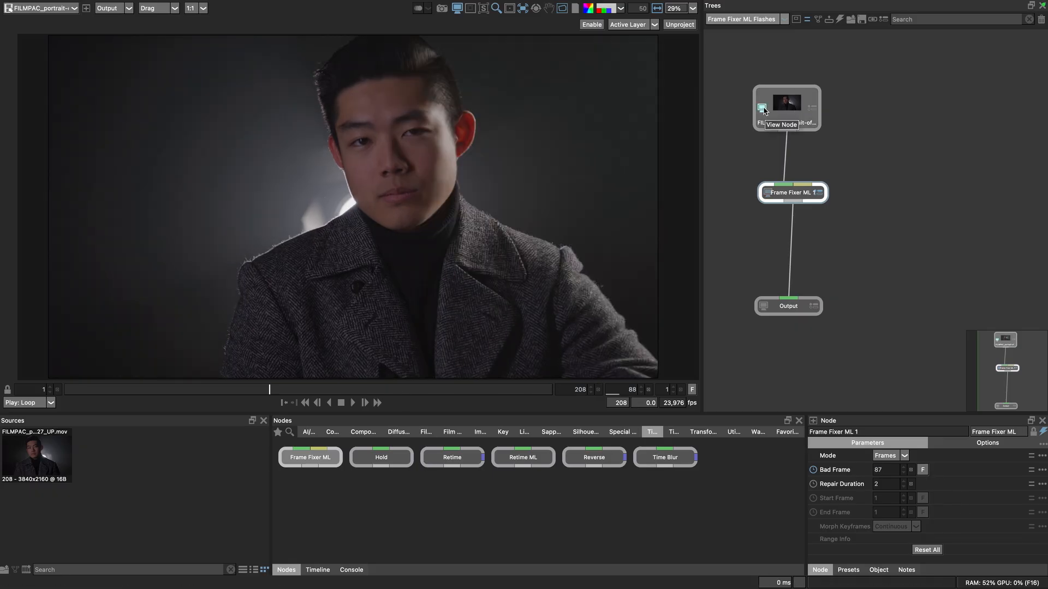
key(Right)
key(Right)
key(Right)
click(767, 193)
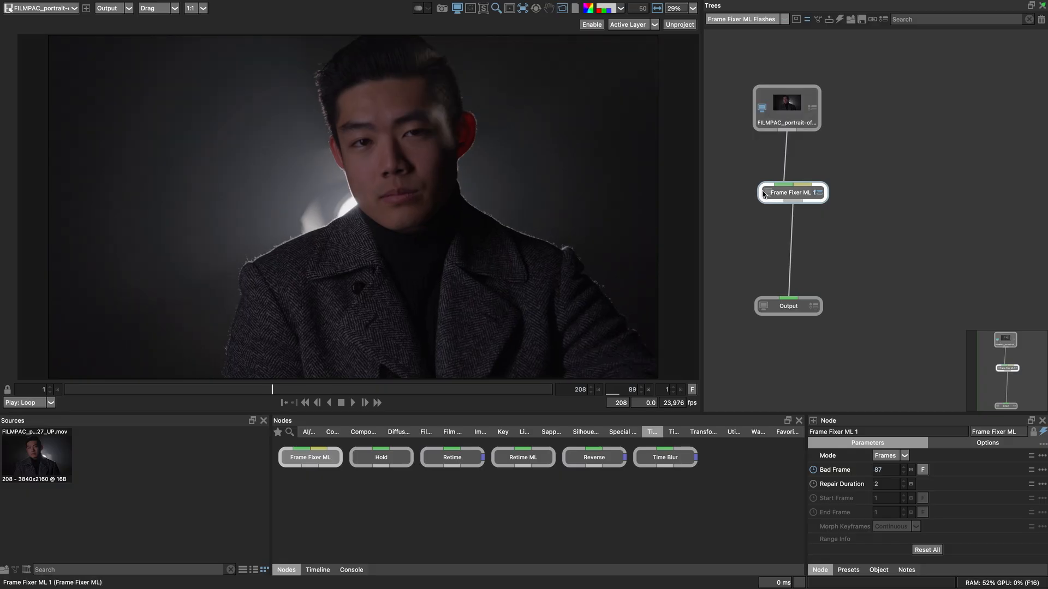
Keyframe the Repair Duration at 3 for the flash at frame 87.
key(Left)
key(Left)
key(Left)
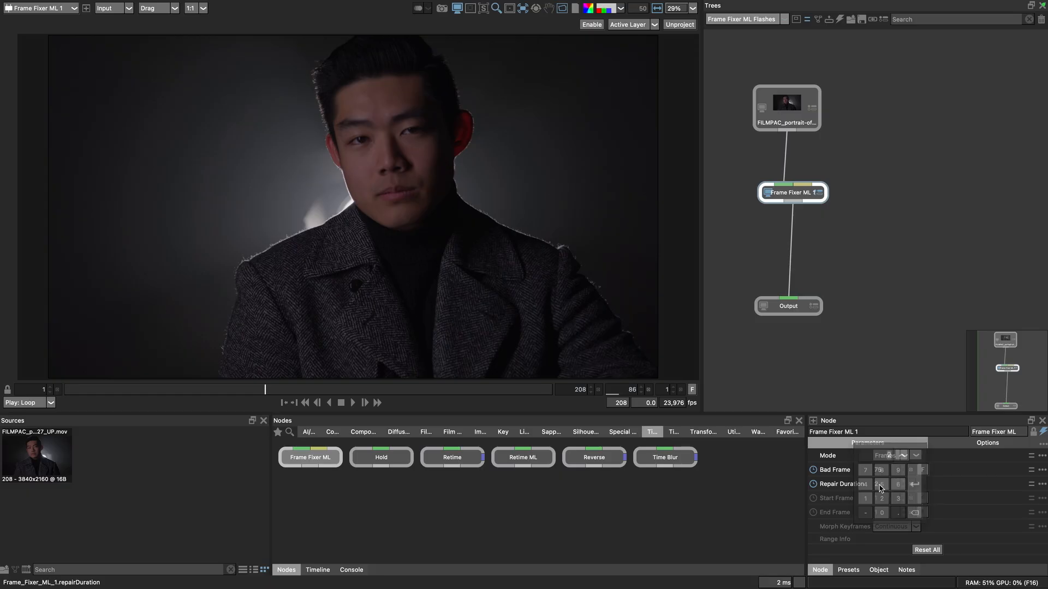
click(882, 486)
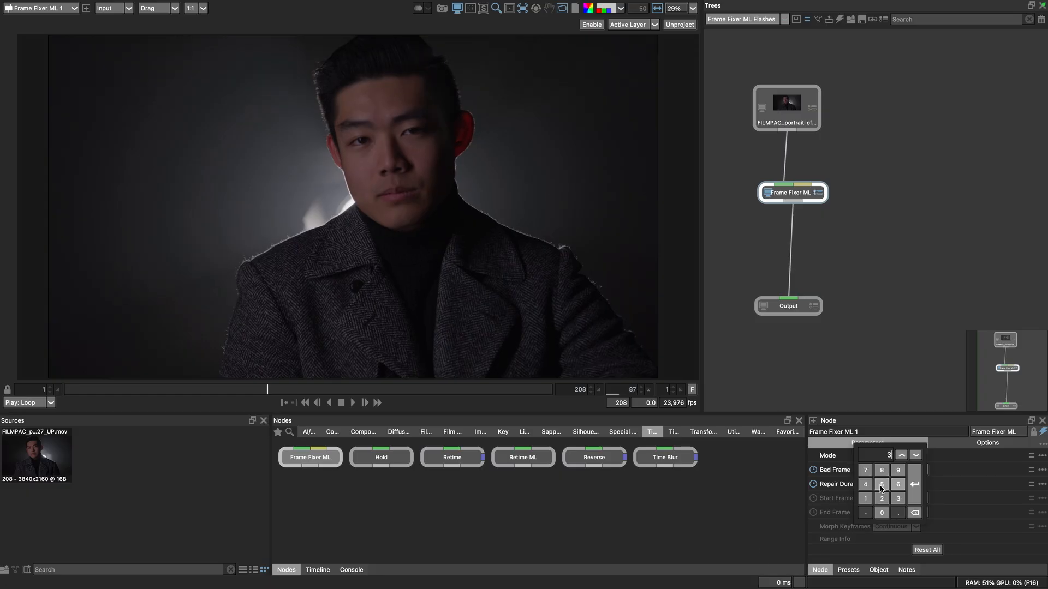
key(Return)
Advance to the flash at frame 107 and keyframe the Repair Duration at 2.
key(Right)
key(Right)
key(Right)
key(Right)
key(Right)
key(Right)
key(Right)
key(Right)
key(Right)
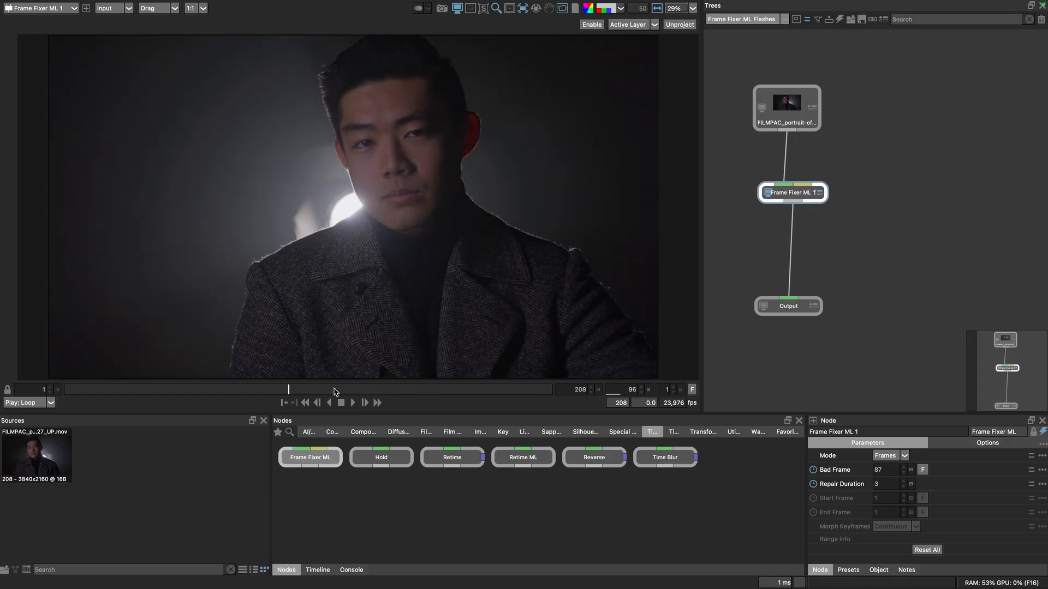
key(Right)
key(Right)
key(Right)
key(Right)
key(Right)
key(Right)
key(Right)
key(Right)
key(Right)
key(Right)
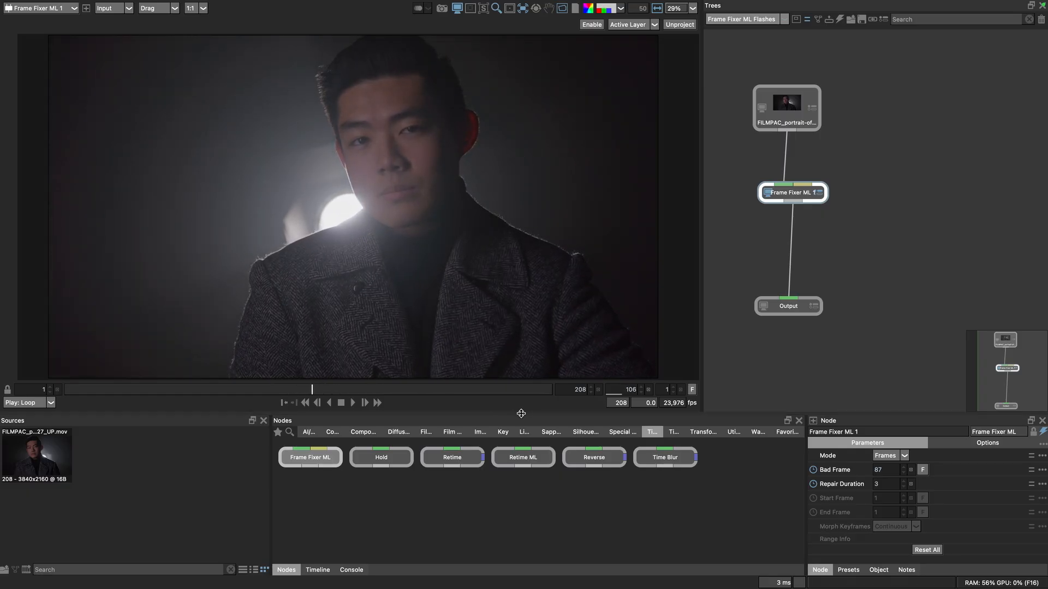
click(889, 485)
text(2)
key(Return)
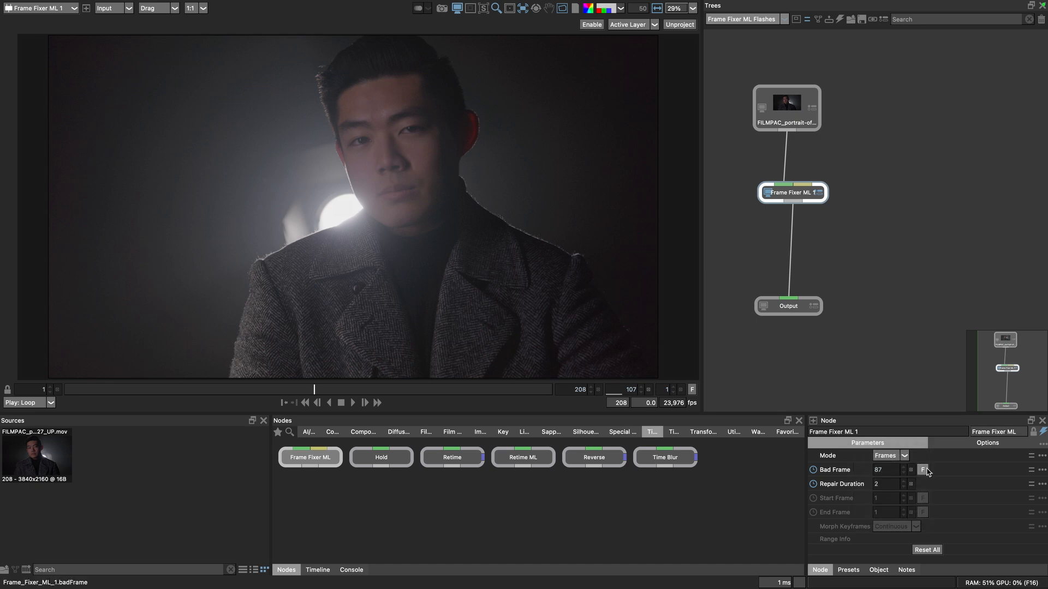
Mark the flash at frame 107 and the remaining ones up to frame 198 as Bad Frame keyframes.
click(922, 470)
drag(315, 393, 528, 393)
click(922, 472)
click(922, 471)
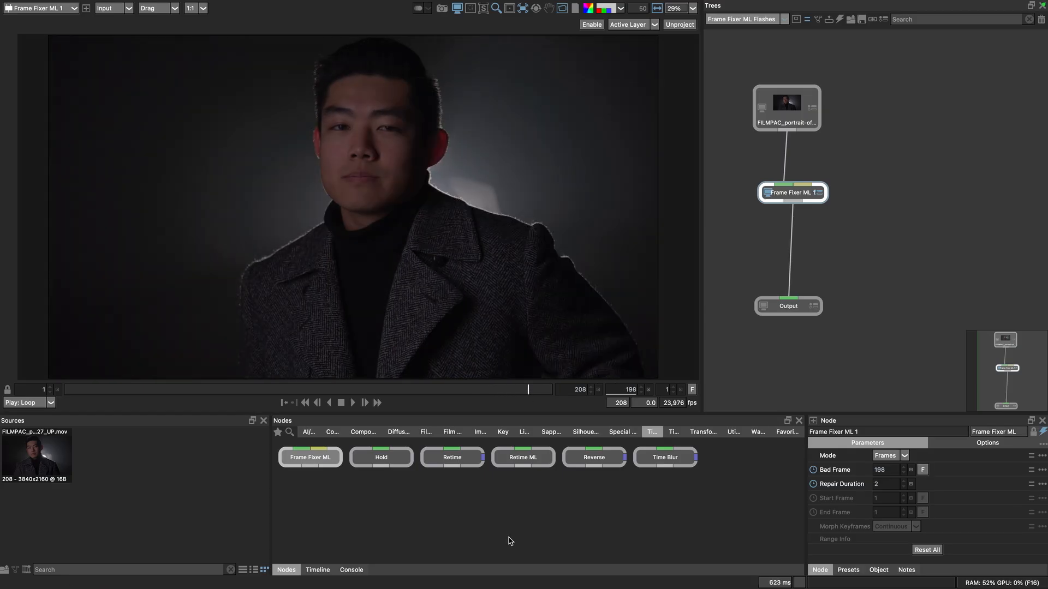
Display the Bad Frame animation curve in the timeline and look along its keyframes.
click(318, 570)
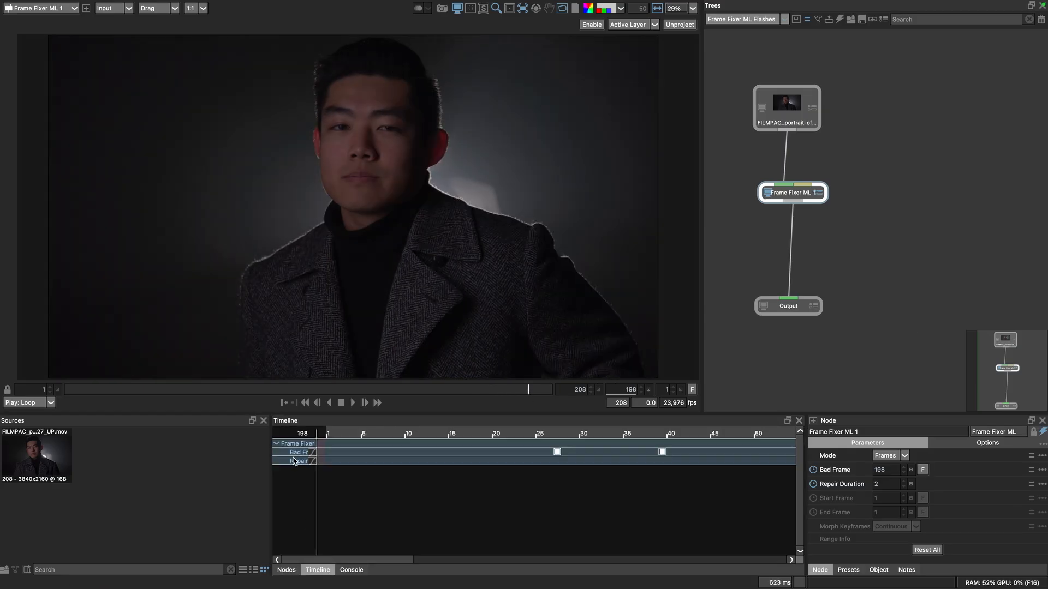
click(312, 453)
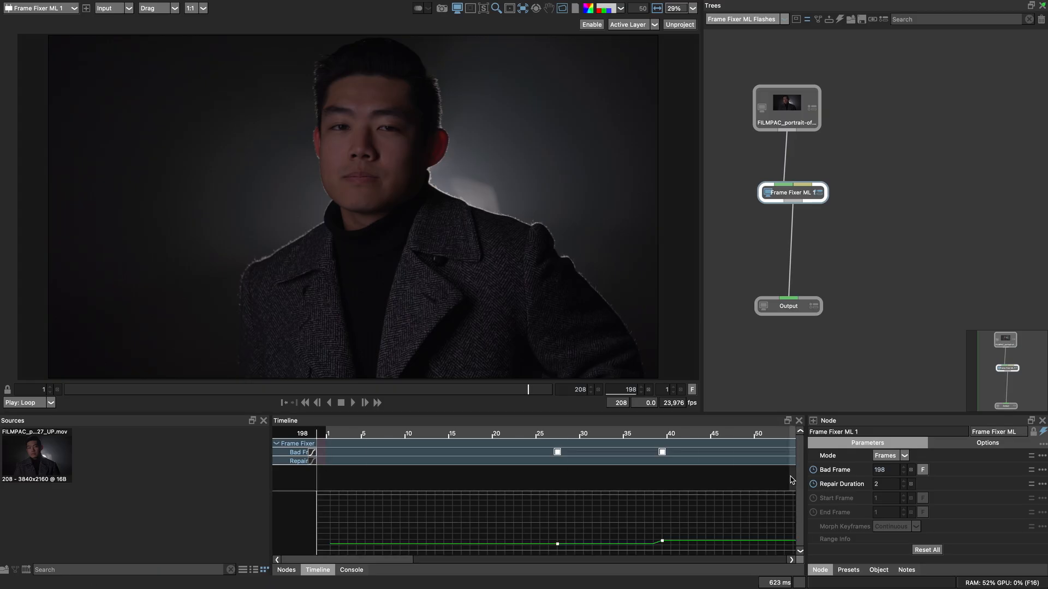
drag(367, 560, 512, 583)
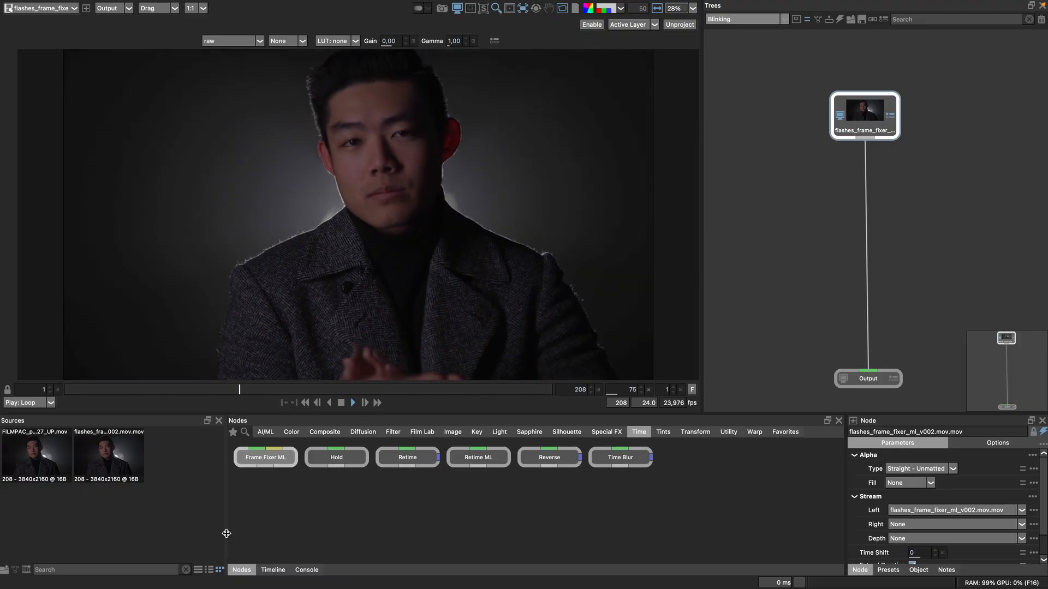
Stop playback of the repaired clip in the Blinking tree and attach a Frame Fixer ML node to the clip.
click(341, 403)
drag(443, 393, 412, 417)
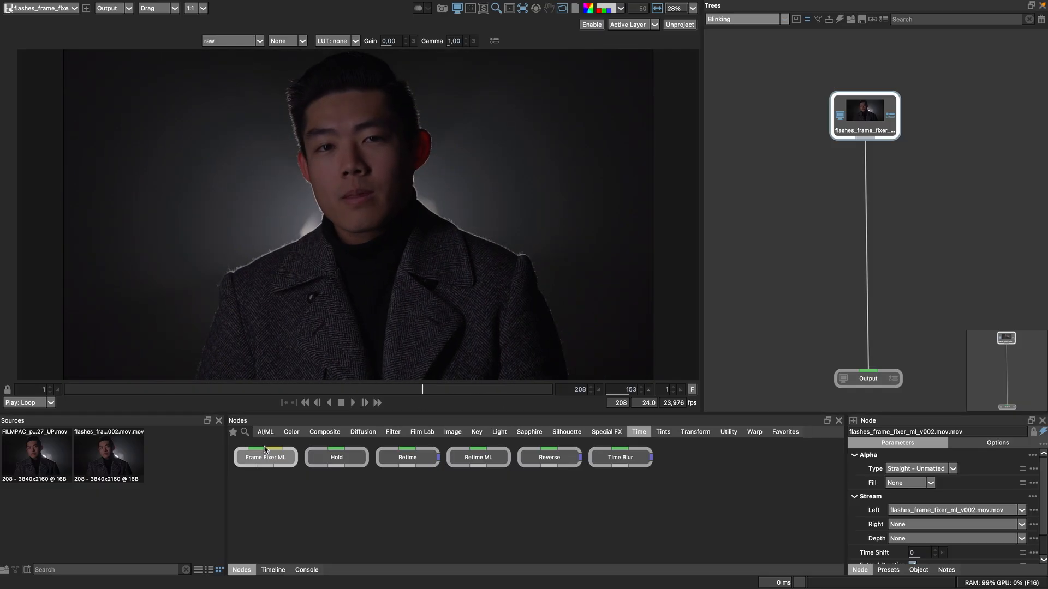
drag(483, 393, 784, 240)
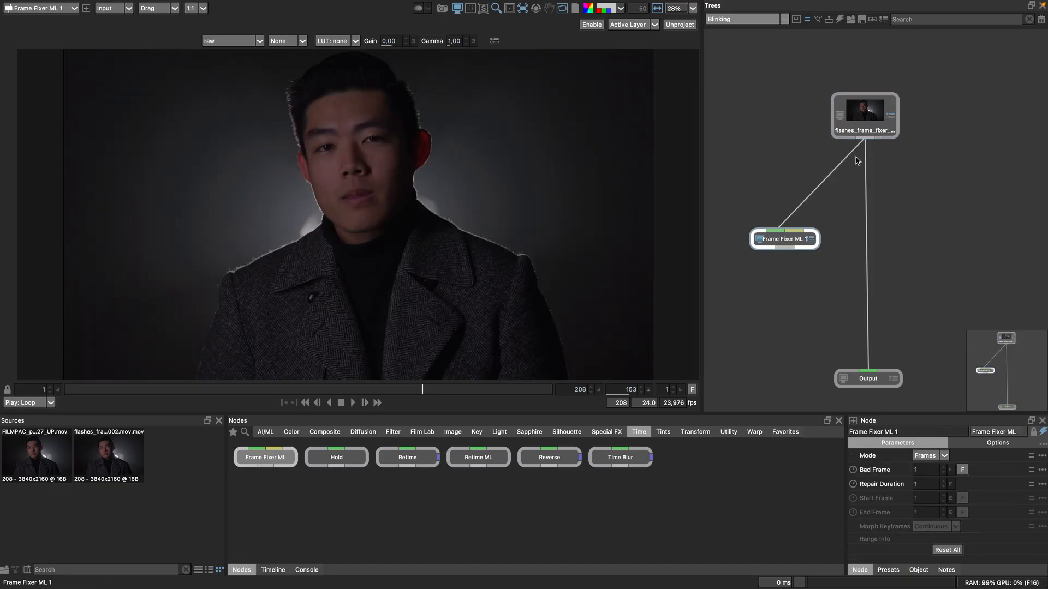
Set the Frame Fixer ML mode to Ranges with start frame 153 and end frame 193.
click(928, 456)
click(927, 467)
click(962, 498)
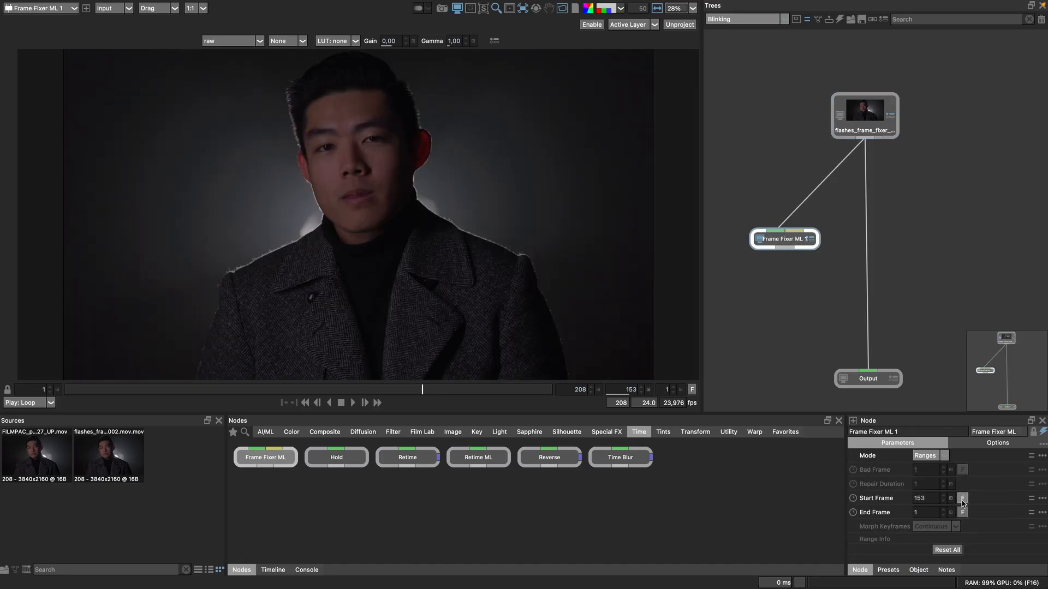
drag(437, 392, 519, 402)
click(963, 513)
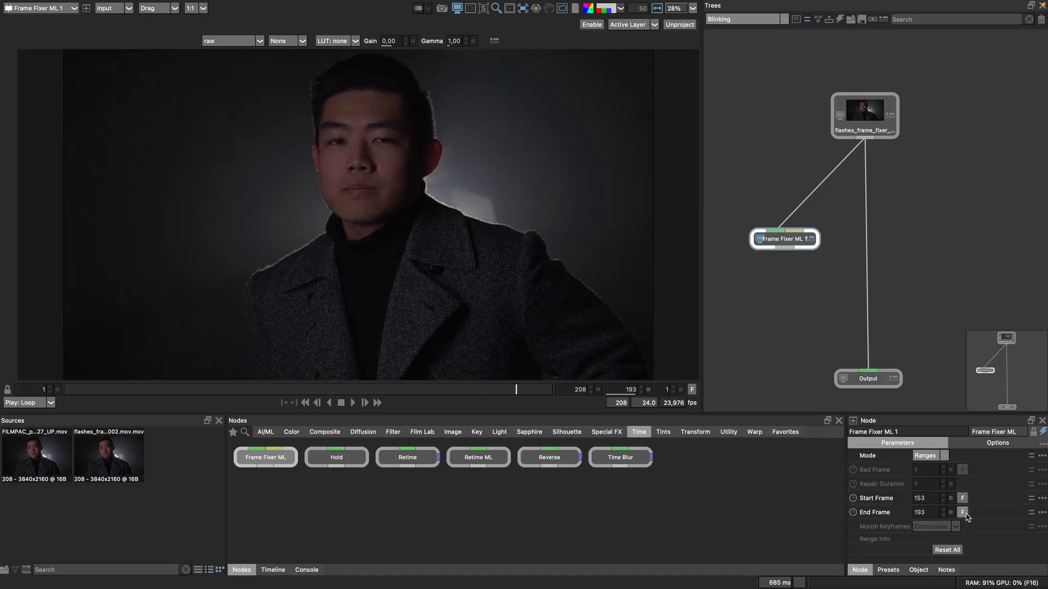
Check the result within the repaired range and delete the Frame Fixer ML node.
drag(503, 394, 470, 403)
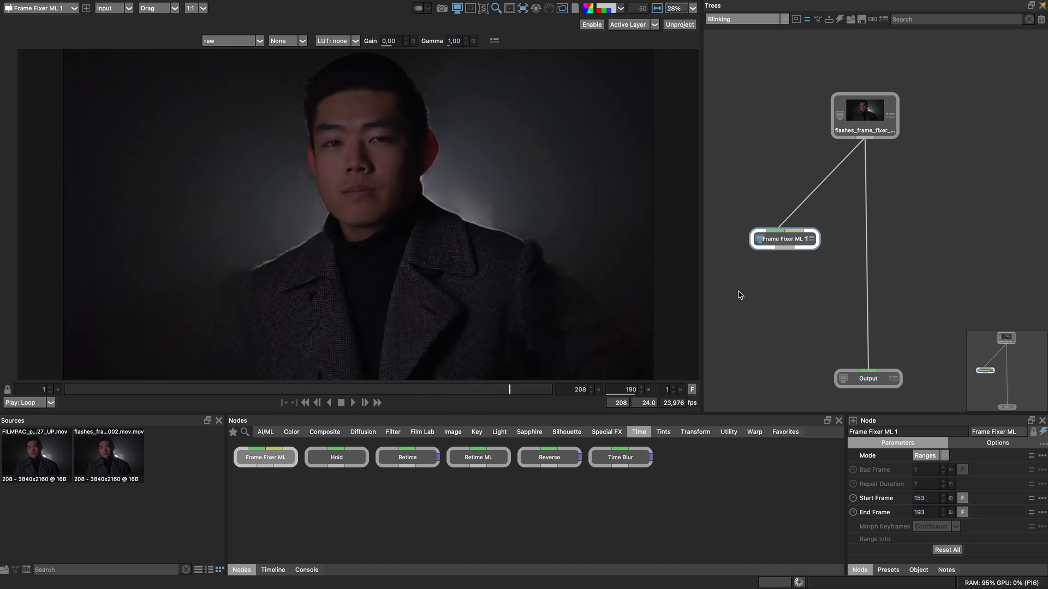
key(Delete)
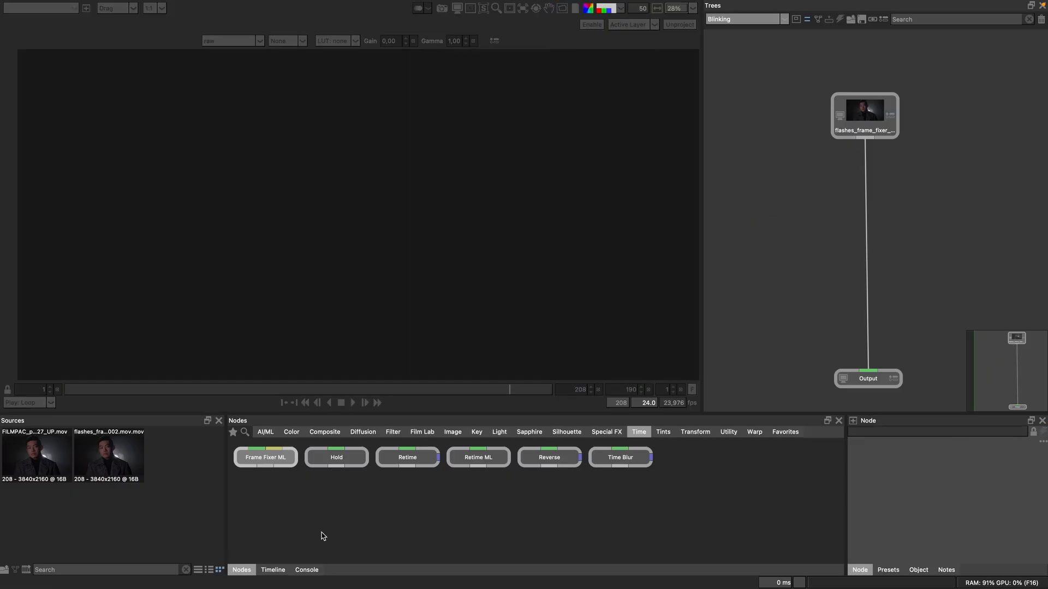
Connect a Mocha Pro node to the flashes_frame_fixer clip and launch the Mocha interface from it.
click(567, 431)
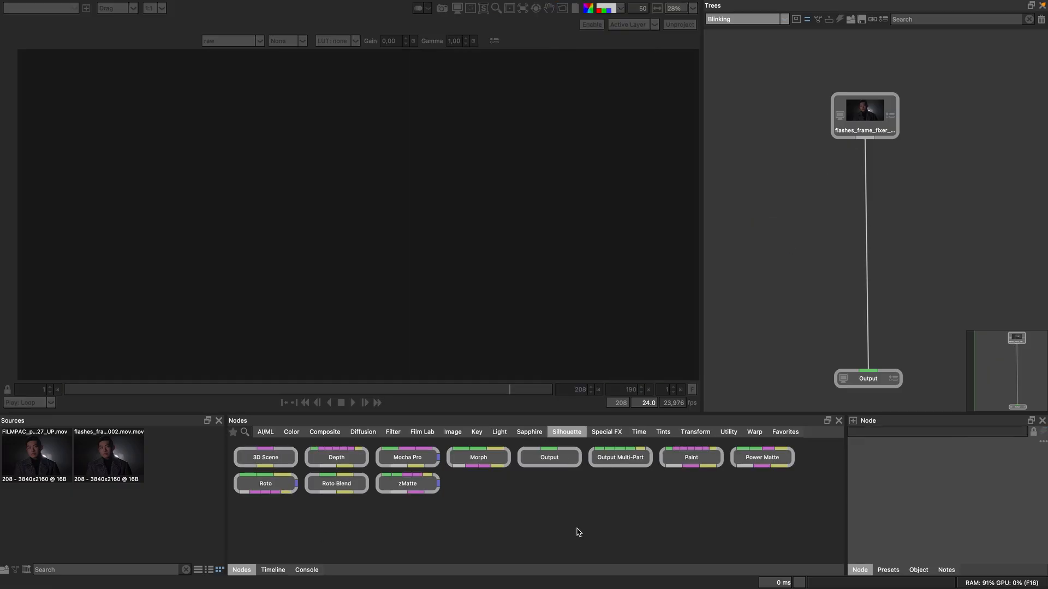
drag(407, 457, 864, 138)
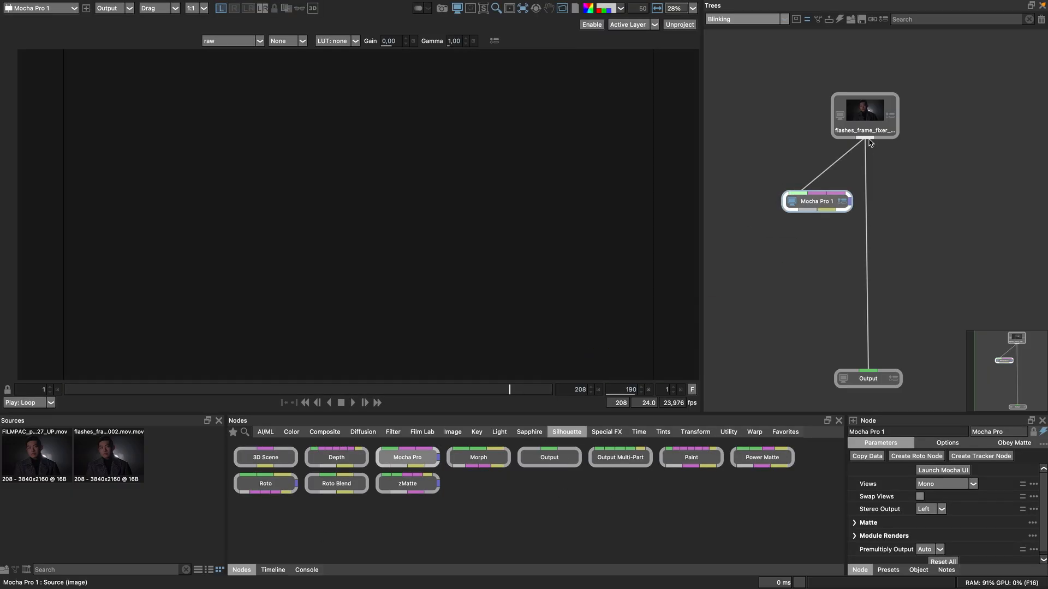
click(943, 470)
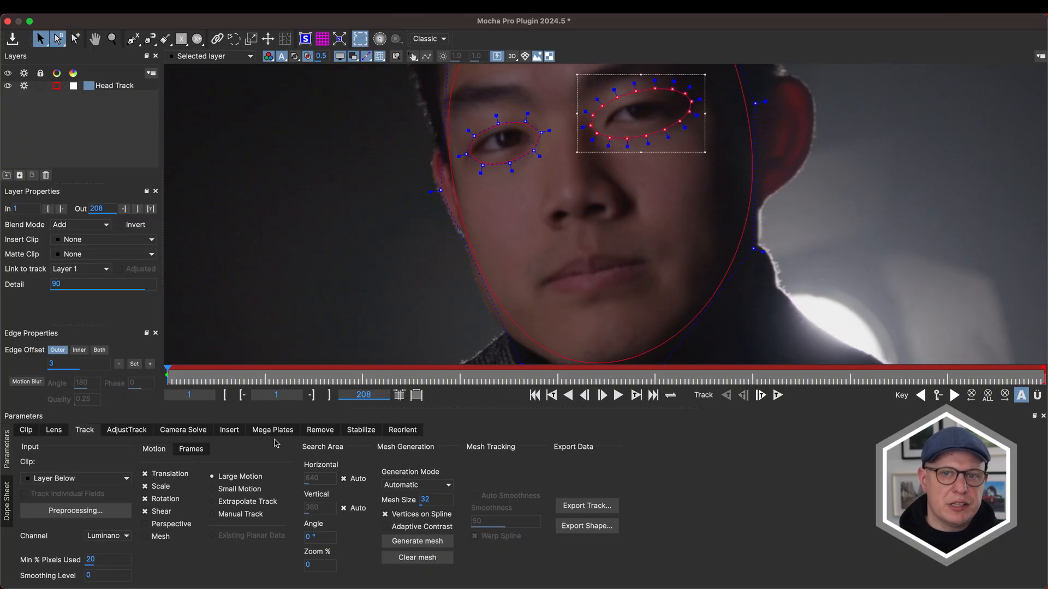
Finish the eye cutout spline on the head shape and track the Head Track layer forward with Min % Pixels Used 50 and Shear off.
click(617, 111)
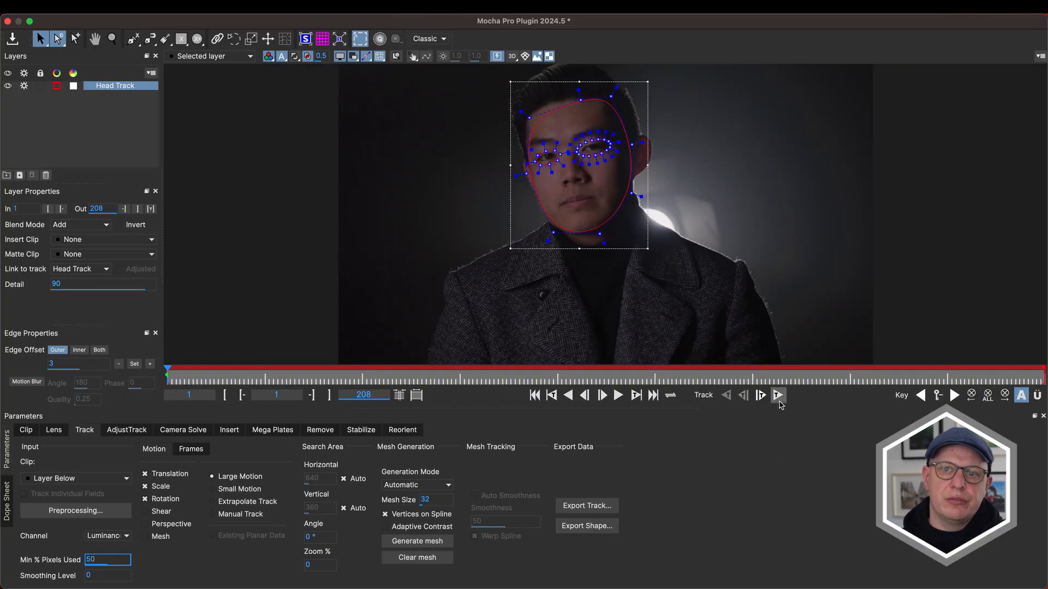
click(778, 395)
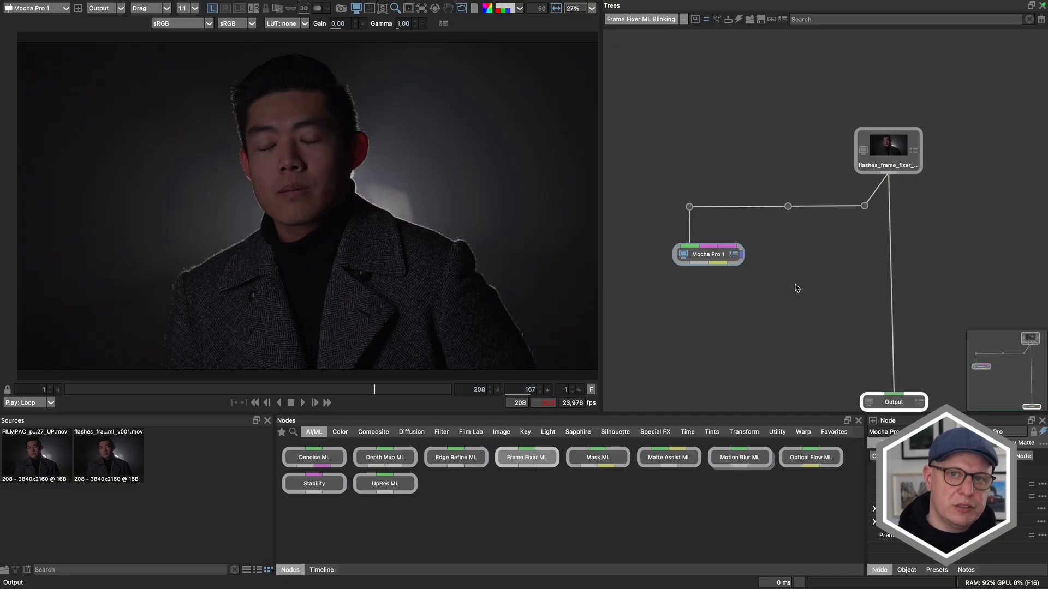
Add a Transform node and connect it to the source clip and the Mocha Pro node's tracking data.
key(Tab)
text(Transf)
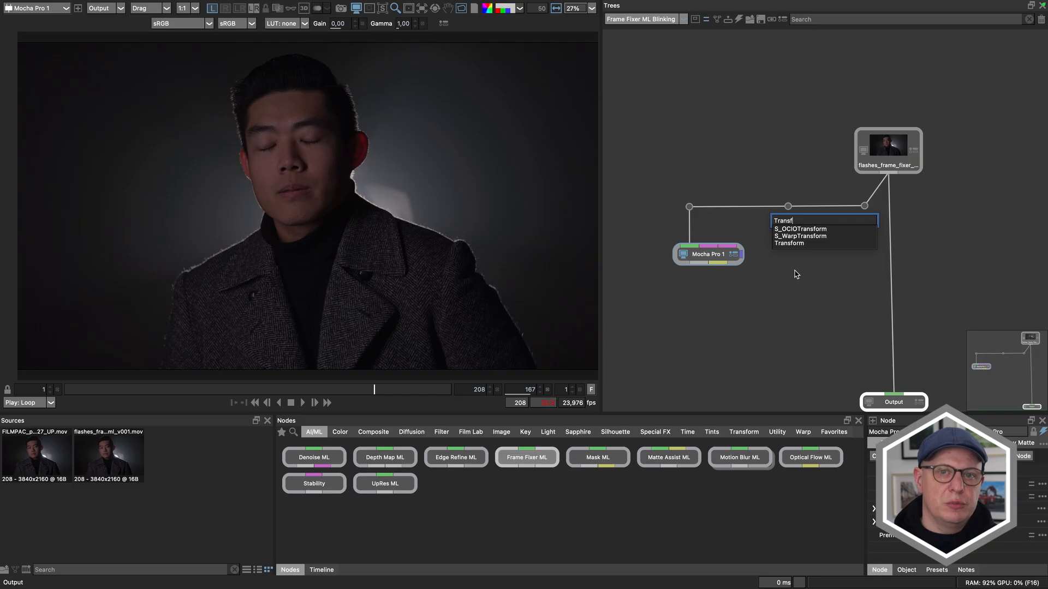
key(Return)
drag(705, 284, 802, 316)
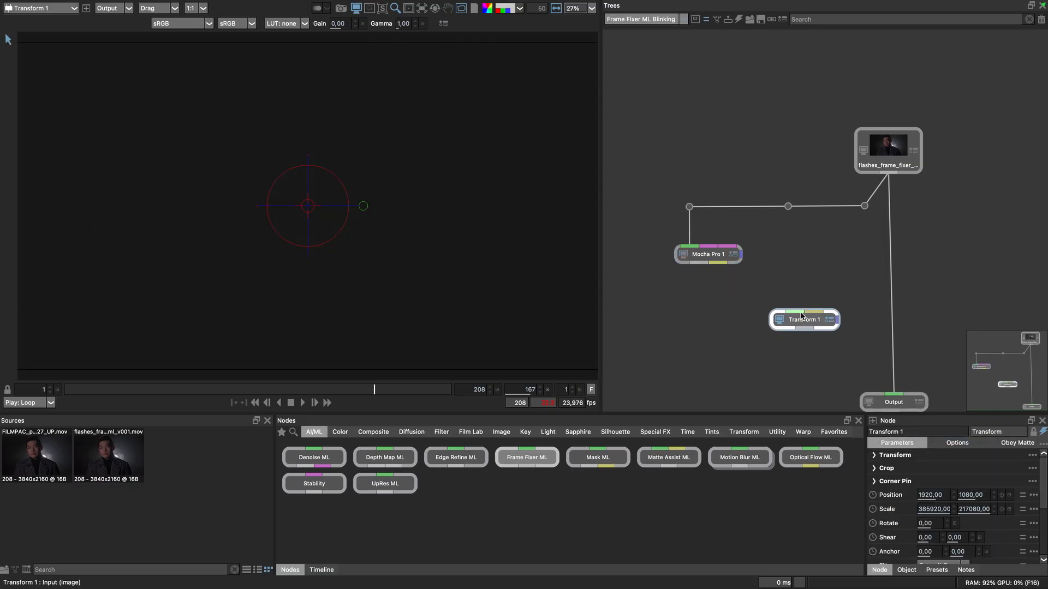
drag(793, 207, 789, 206)
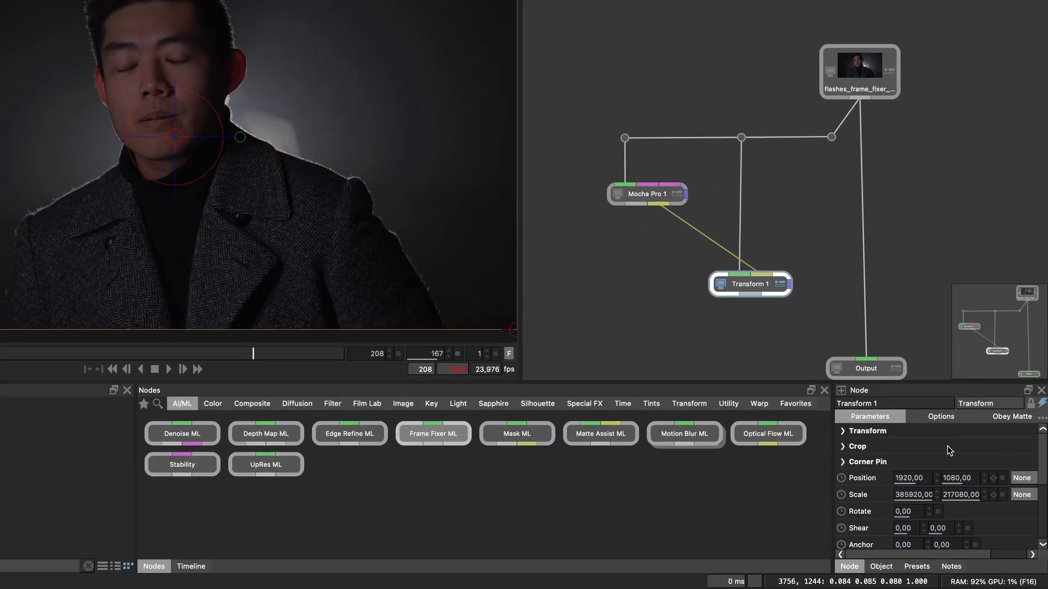
Set the first Transform node to use the Head Track data in Stabilize mode.
click(874, 455)
click(881, 348)
click(846, 379)
click(884, 404)
click(856, 435)
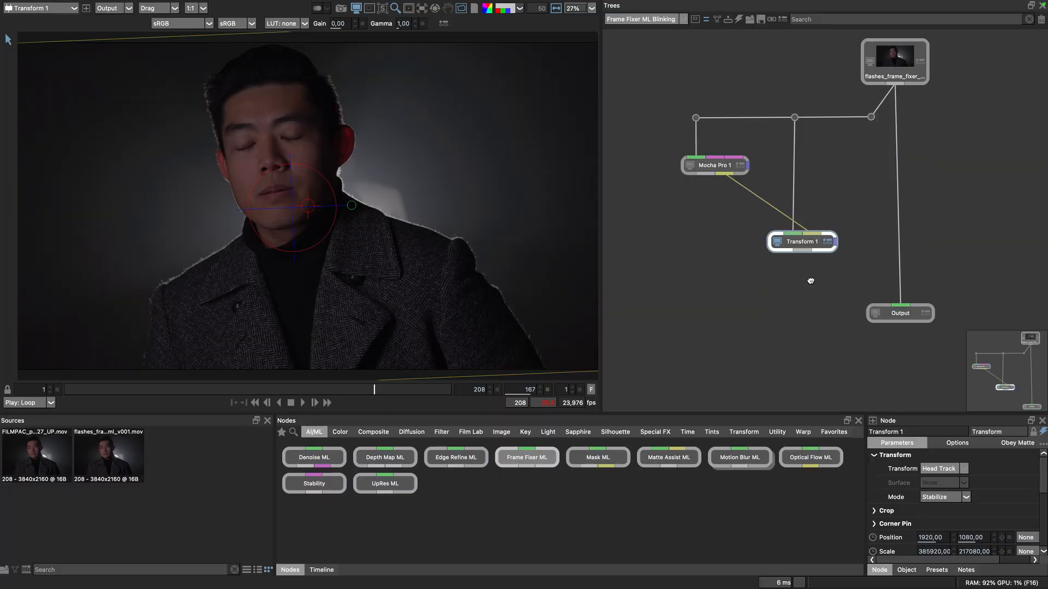
Add a second Transform node below Transform 1 and connect it to Transform 1 and the Mocha Pro tracking data.
scroll(810, 281, down, 2)
text(transf)
key(Down)
key(Down)
key(Down)
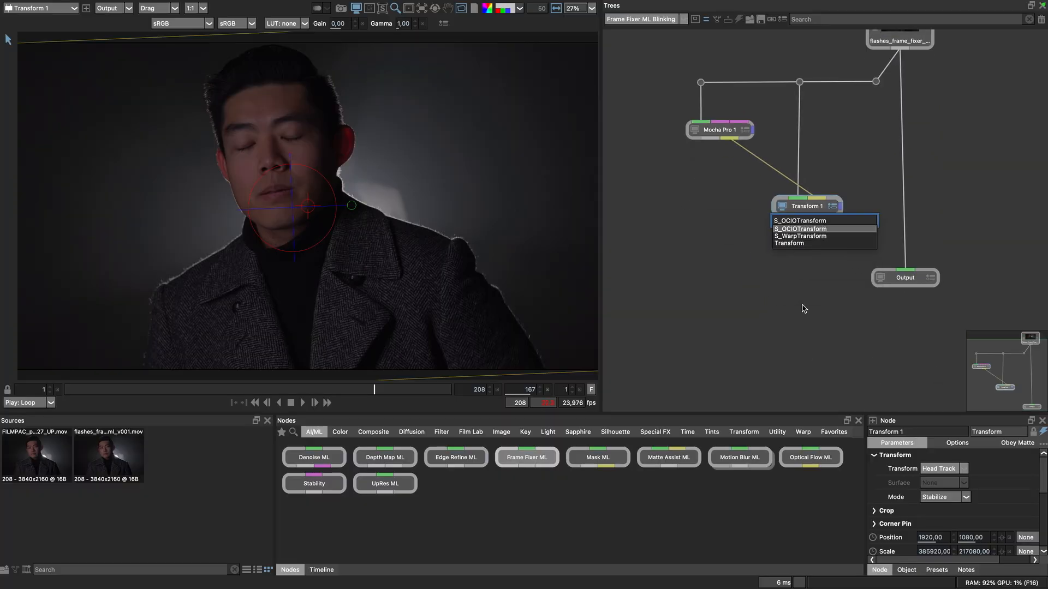
key(Return)
drag(801, 246, 807, 215)
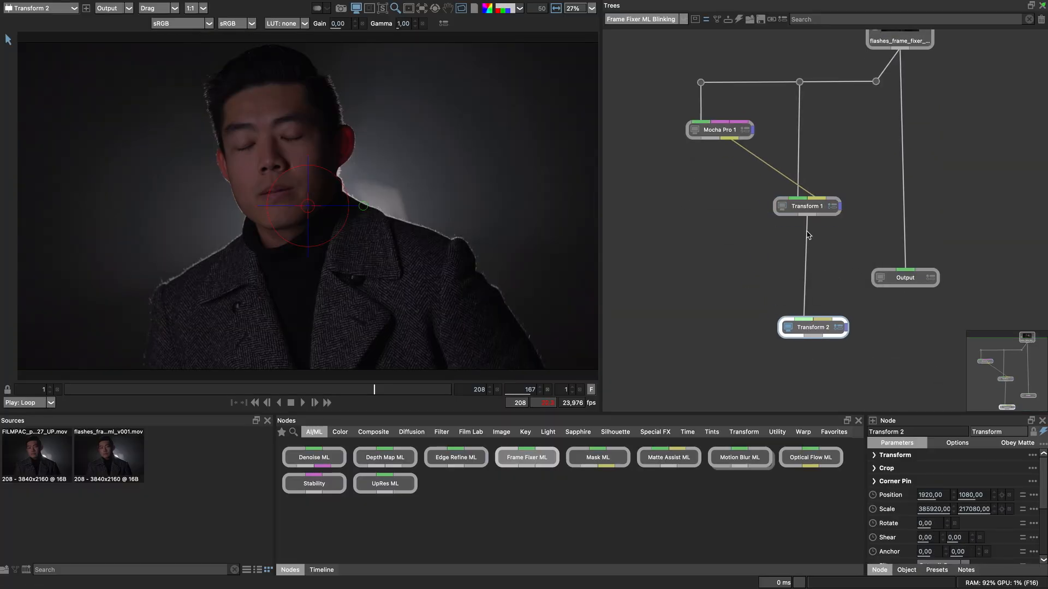
drag(727, 140, 728, 138)
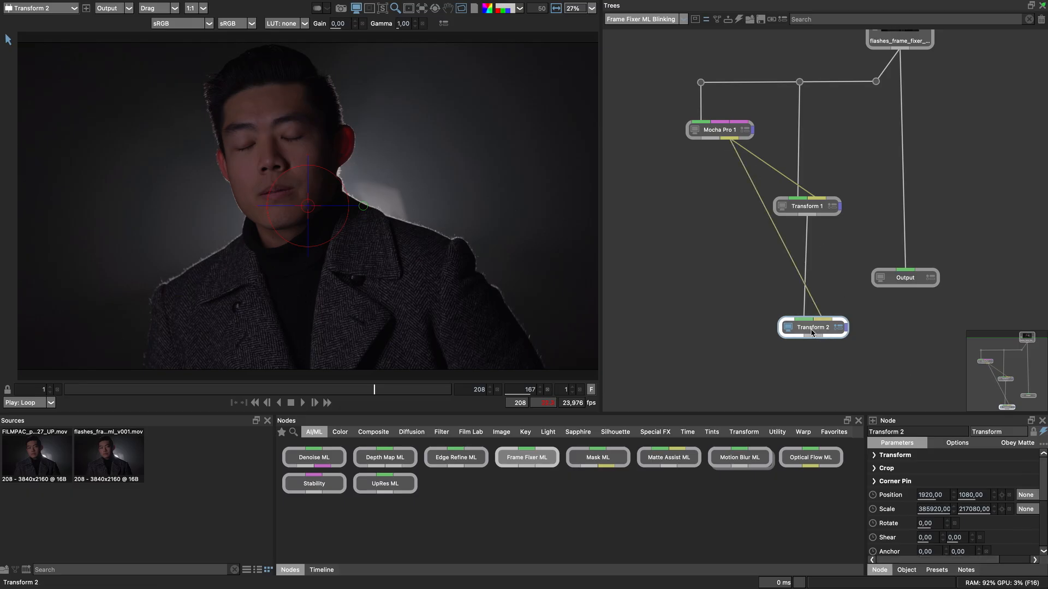
Assign the Head Track data to Transform 2, keeping it in Match Move mode.
click(874, 455)
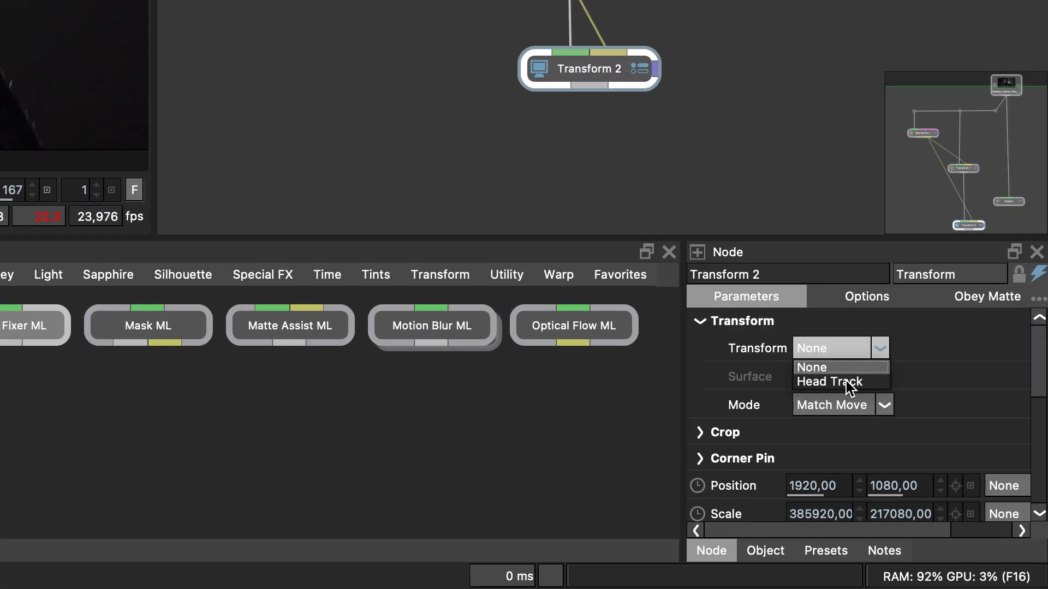
click(849, 383)
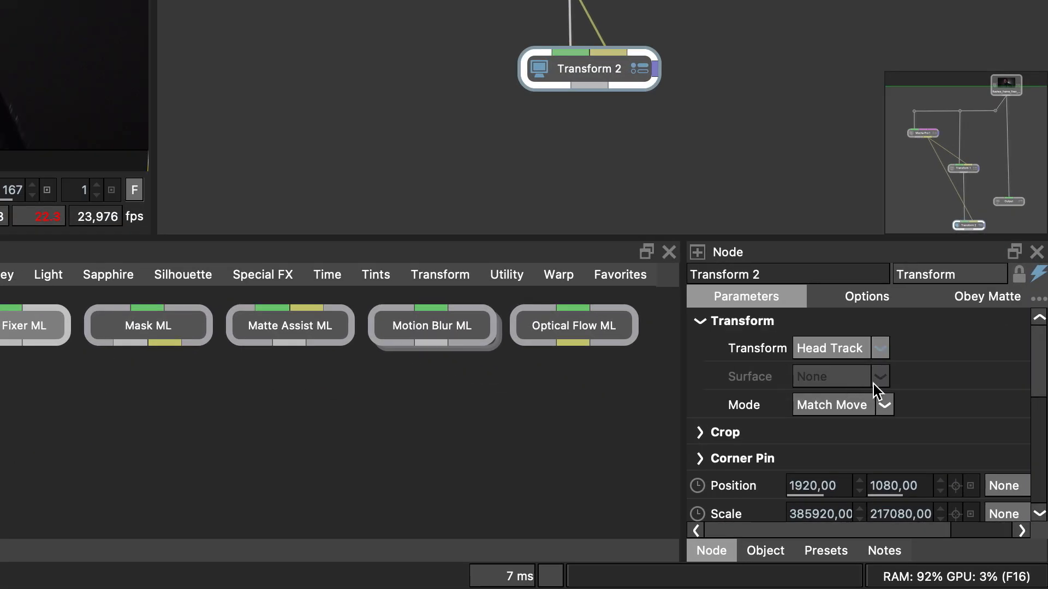
Compare the stabilized image of Transform 1 with the match-moved image of Transform 2 across the clip.
drag(437, 104, 439, 206)
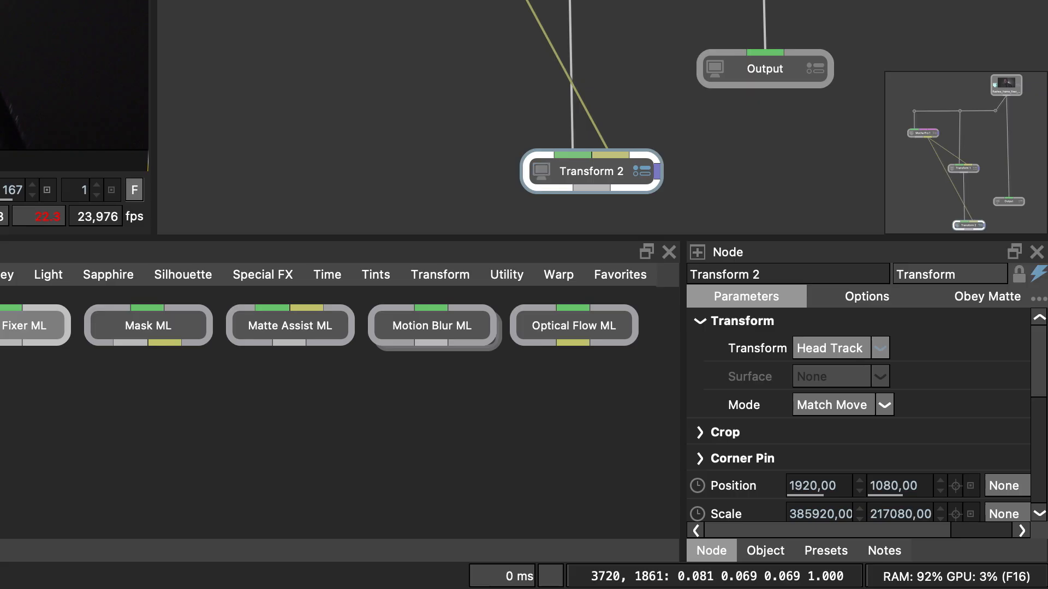
click(540, 173)
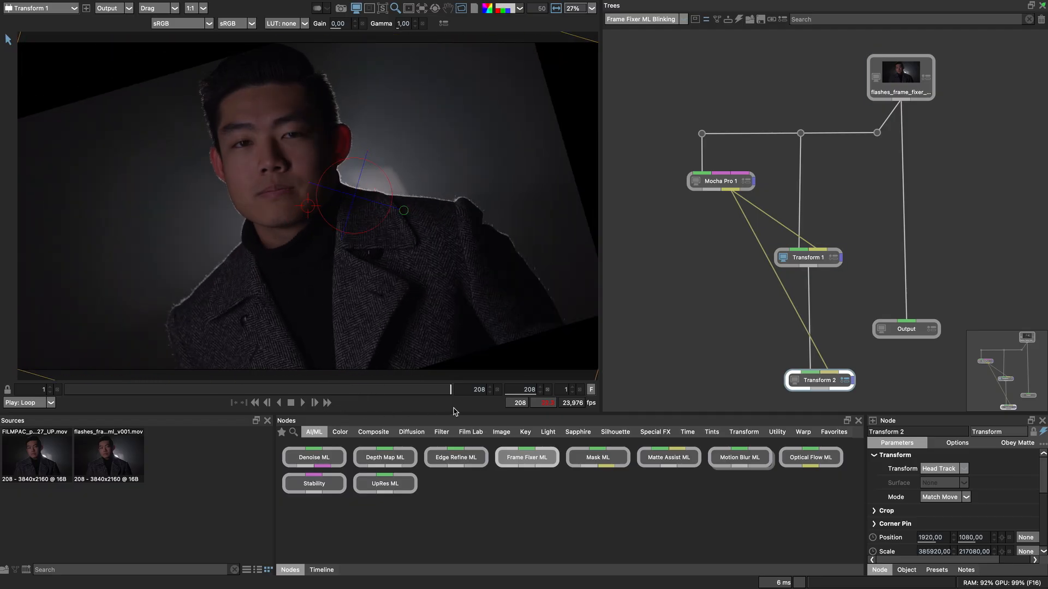
click(795, 383)
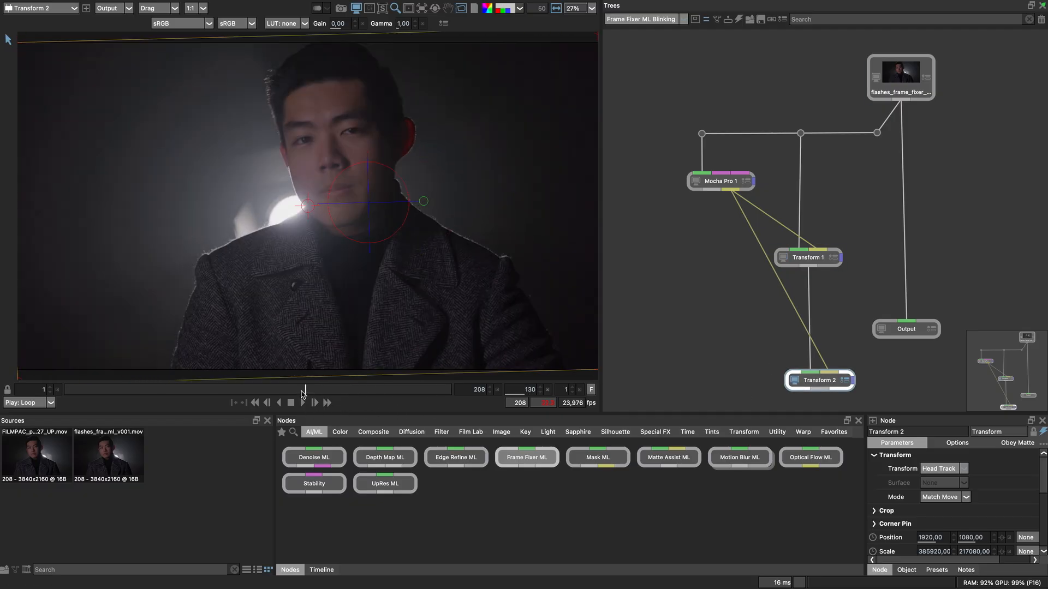
drag(473, 412, 329, 403)
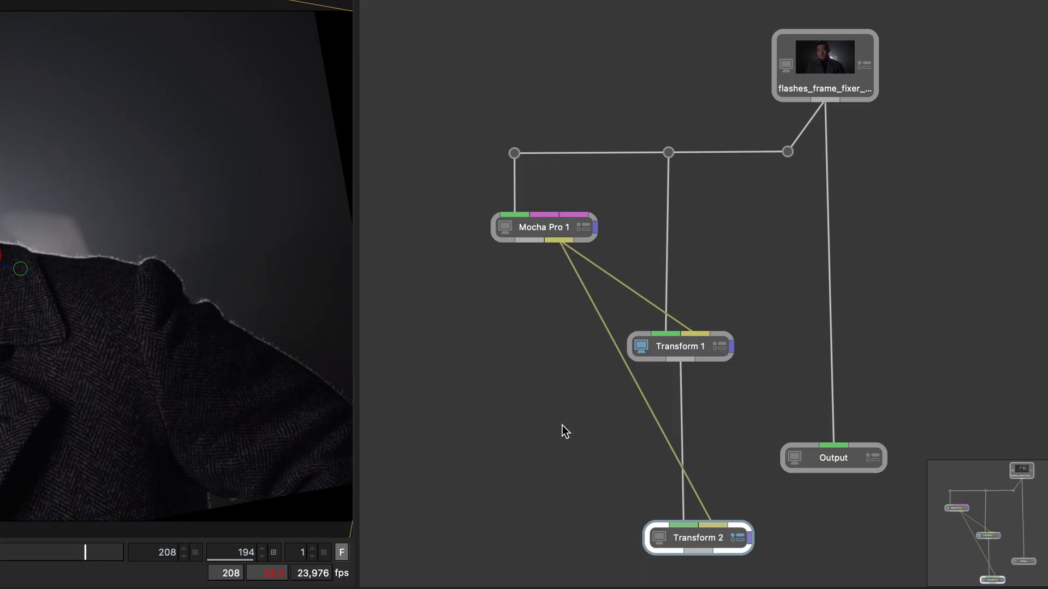
Insert a DOD node between the two Transform nodes and crop it to the eye area, about 990 × 446 pixels.
key(Tab)
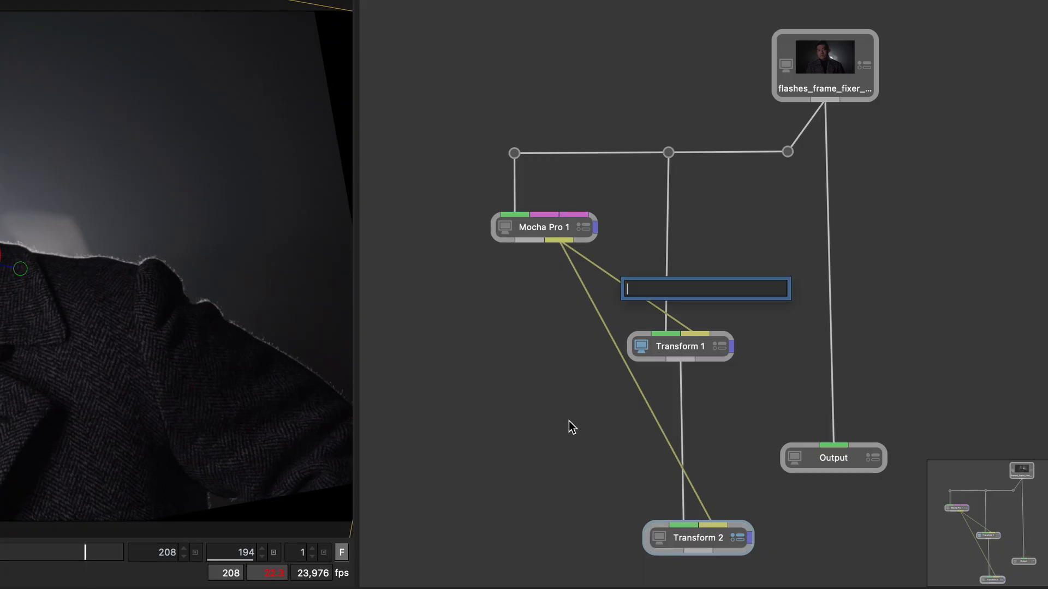
text(Dod)
key(Return)
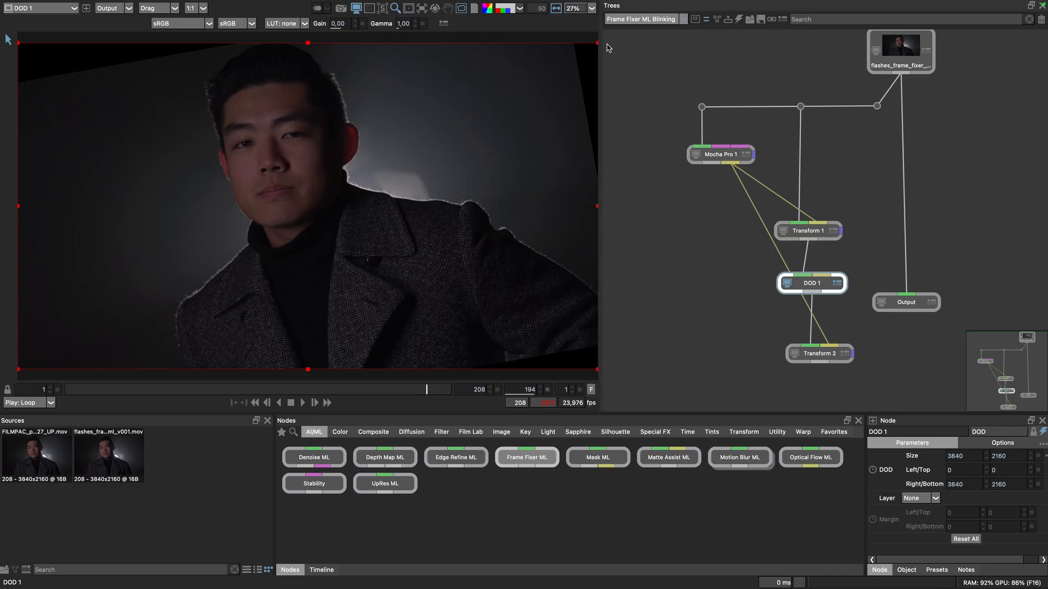
drag(598, 43, 345, 111)
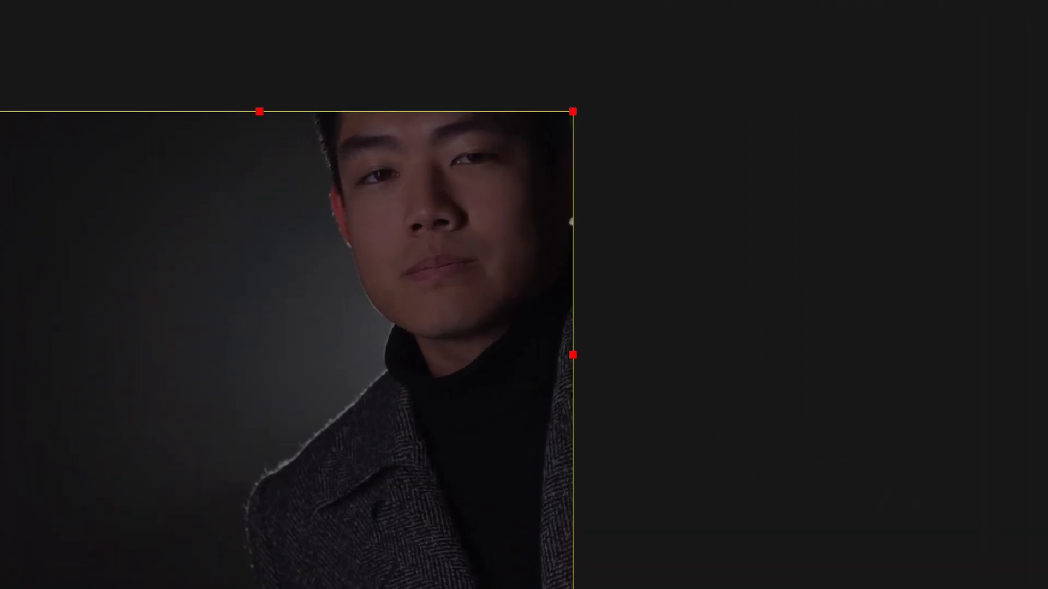
drag(1, 588, 282, 242)
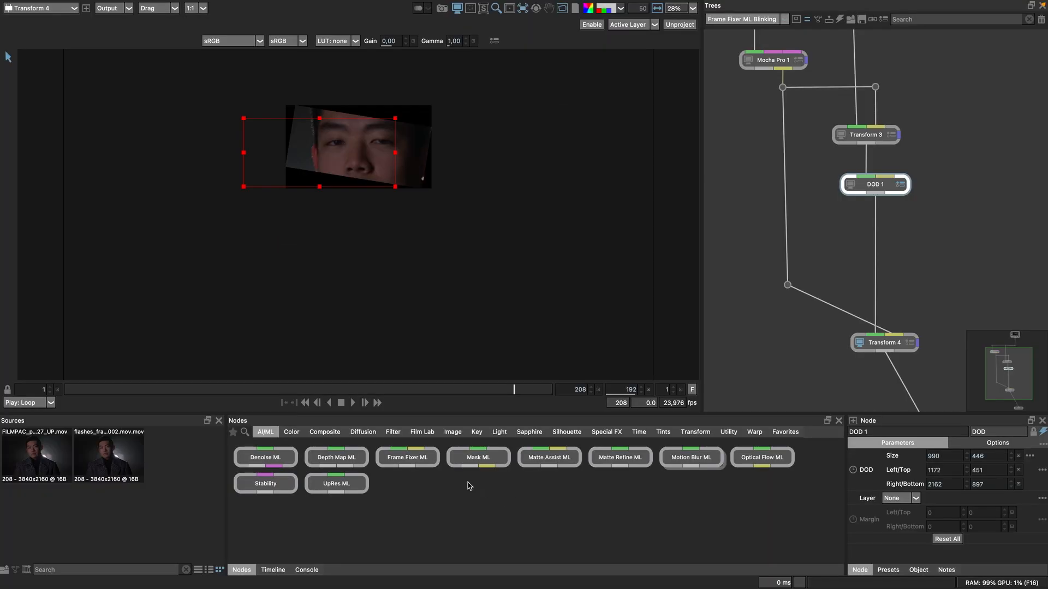
Insert a Frame Fixer ML node after the DOD node and set it to Ranges, start frame 153, end frame 193.
drag(396, 461, 880, 232)
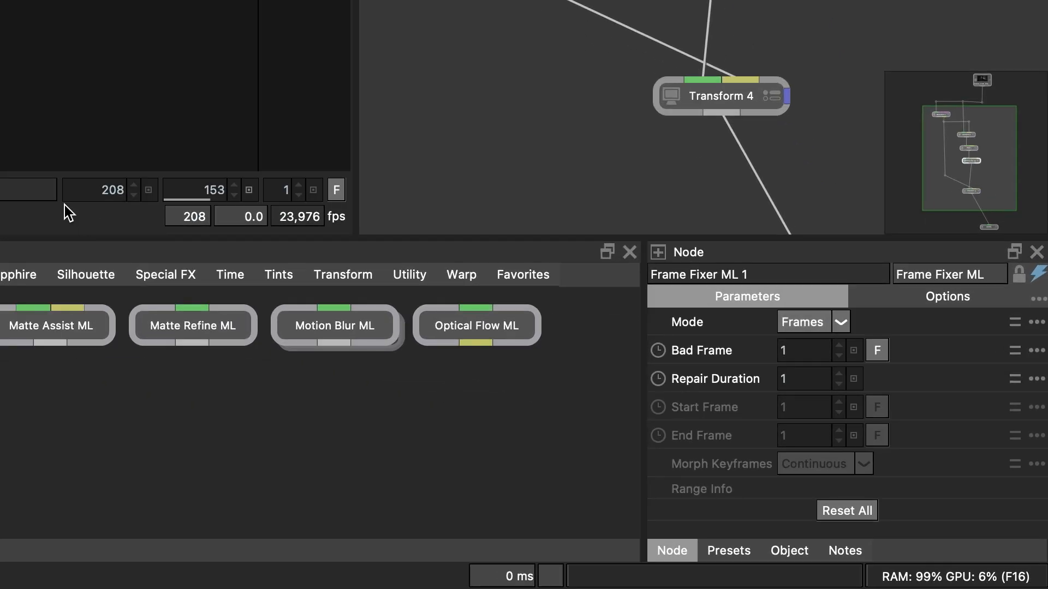
click(802, 355)
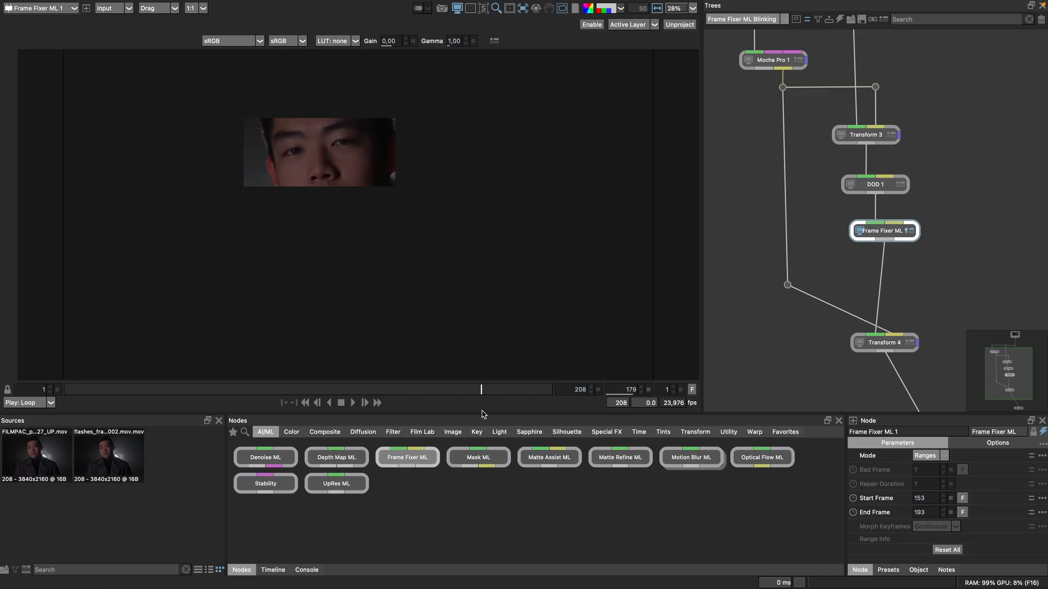
Insert a Swap Channels node after Frame Fixer ML and set its Alpha channel to Black.
drag(943, 271, 910, 230)
text(Swap Ca)
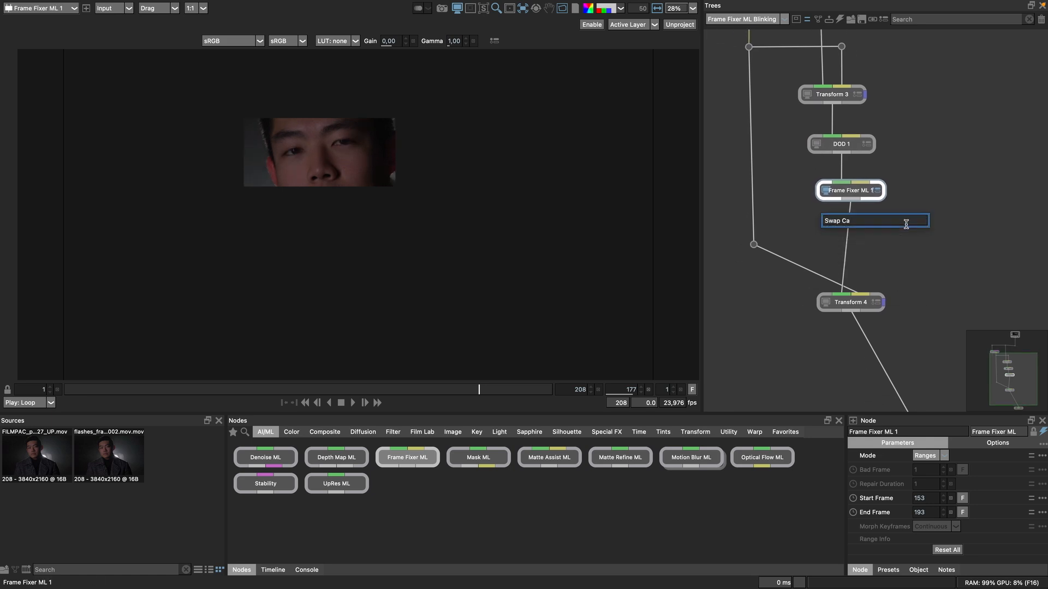
key(Return)
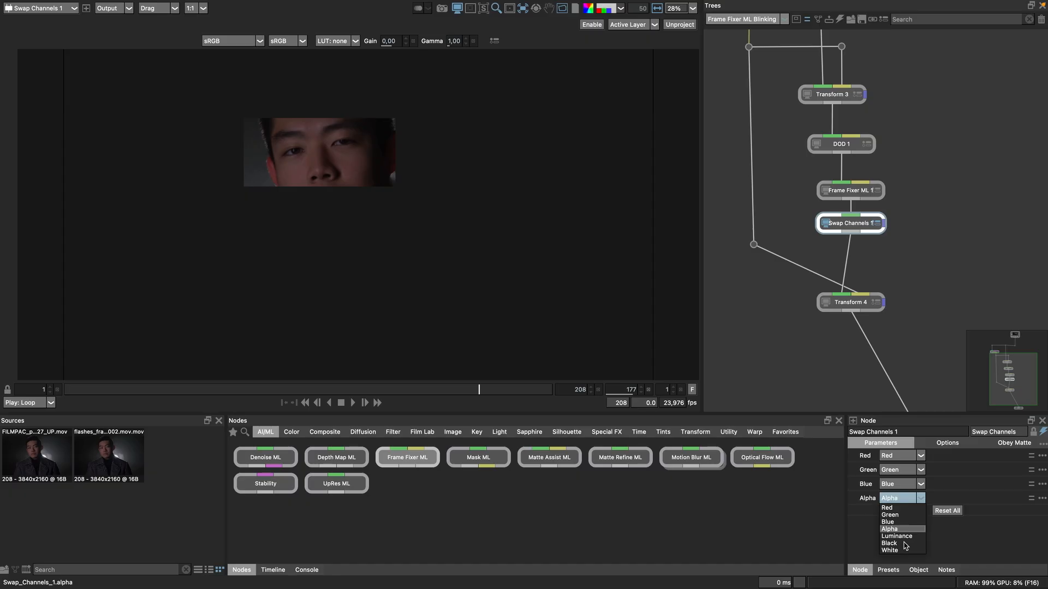
Insert a Roto node between Swap Channels and the last Transform node and draw a closed Bezier shape around both eyes.
drag(858, 306, 865, 320)
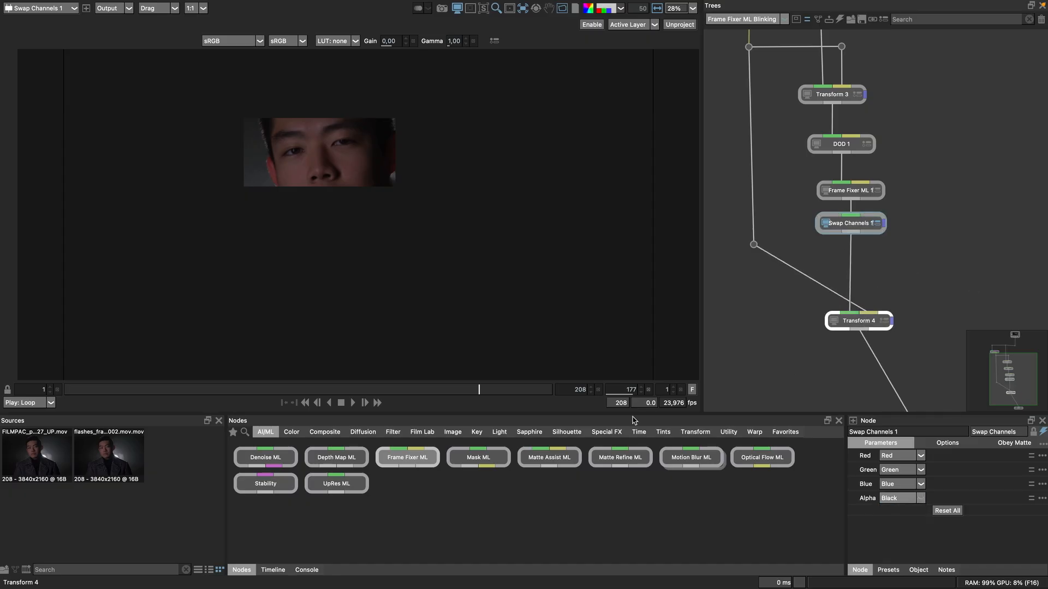
click(581, 434)
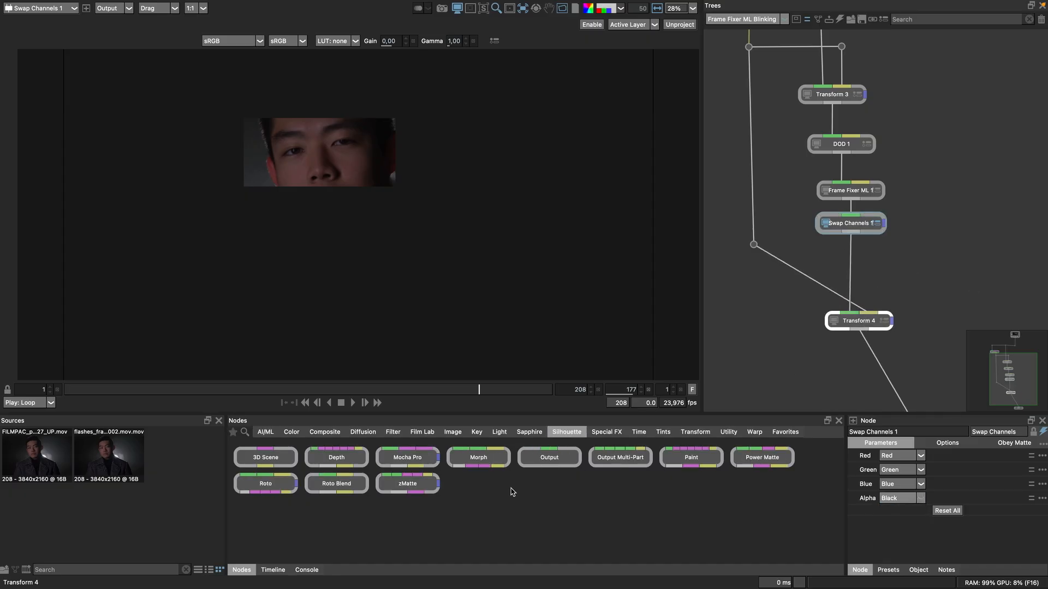
drag(275, 484, 852, 264)
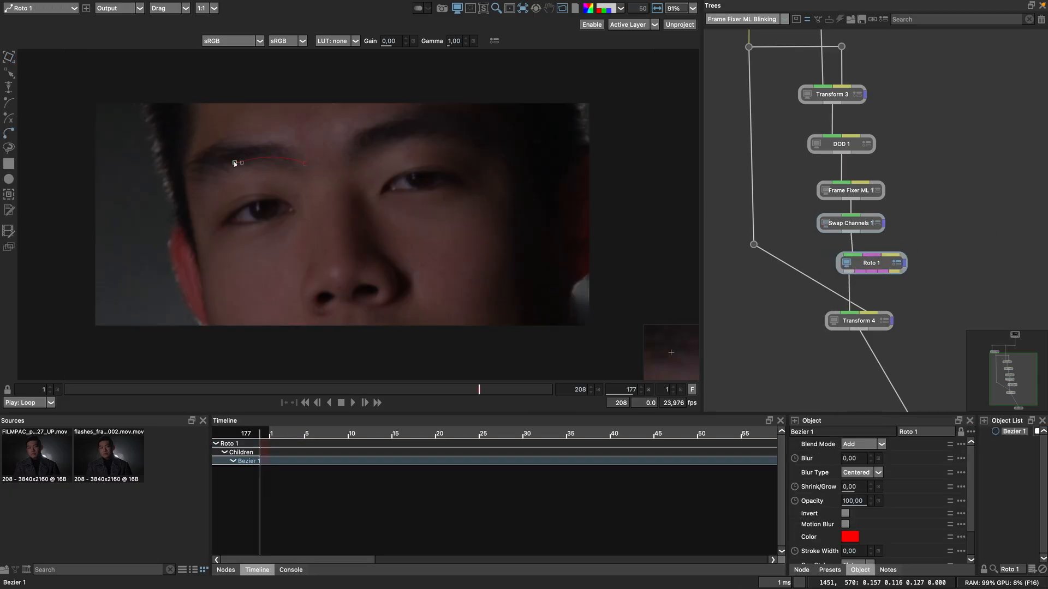
drag(359, 212, 375, 215)
click(342, 163)
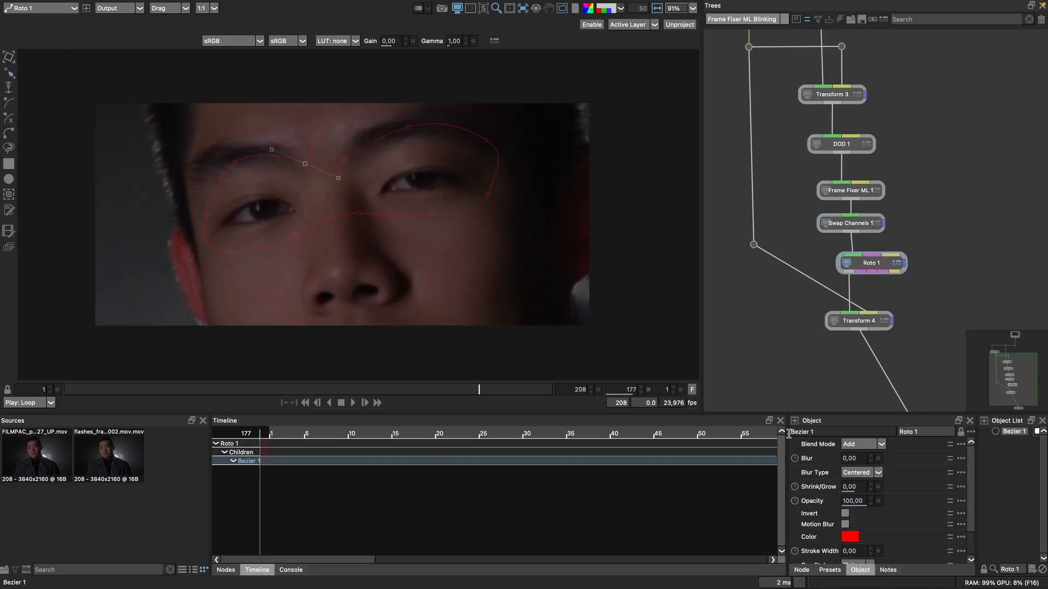
Set the eye shape's blur to 50 and move its outline points outward to enlarge it.
key(a)
drag(850, 459, 912, 463)
drag(206, 215, 195, 215)
drag(305, 163, 308, 152)
drag(234, 163, 230, 153)
drag(296, 233, 299, 252)
drag(227, 251, 228, 272)
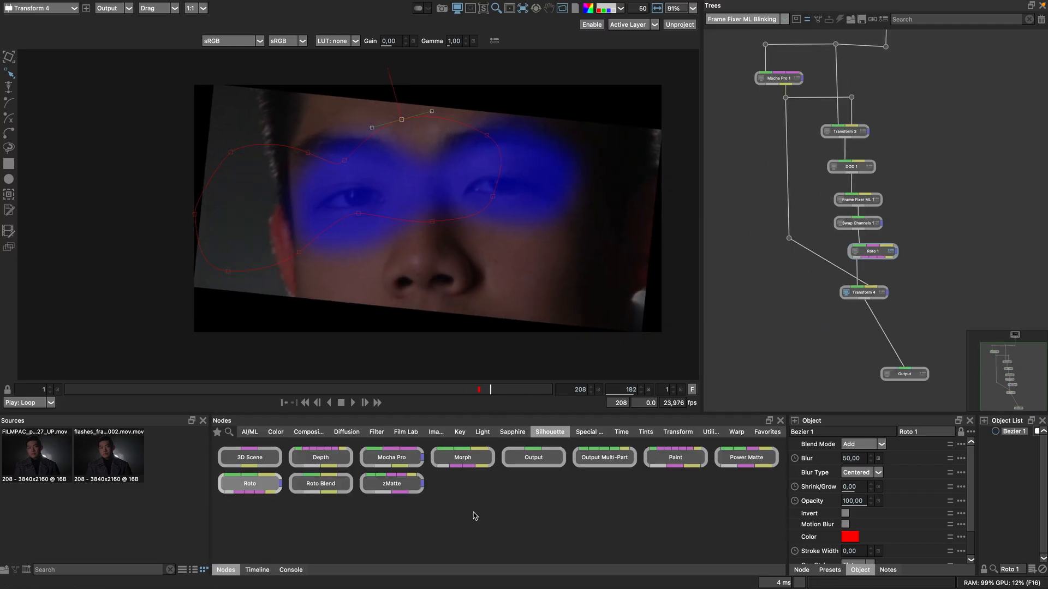
Add a Composite node between the last Transform node and Output.
click(309, 432)
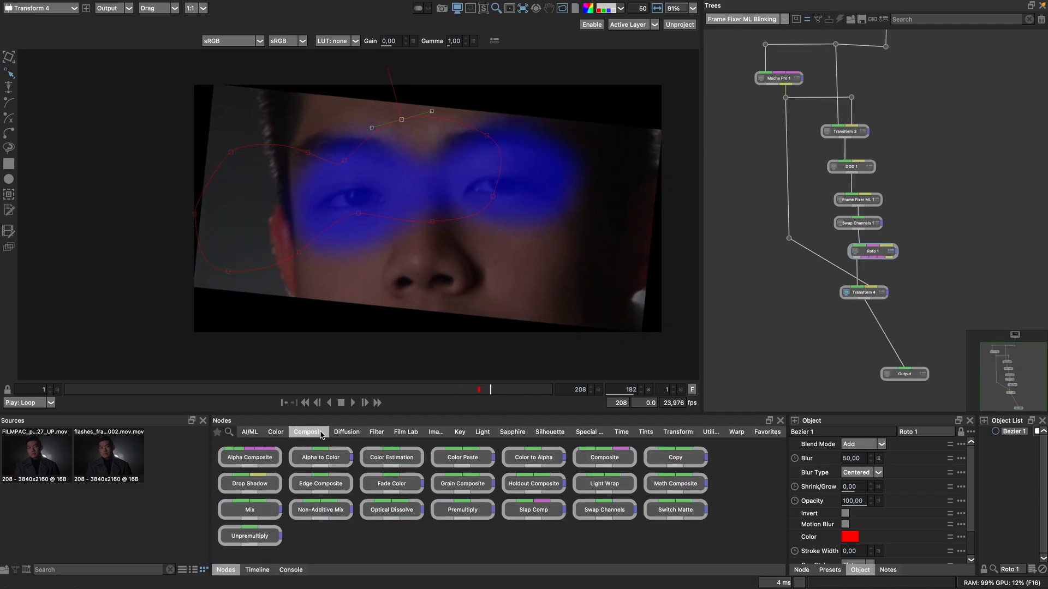
drag(884, 334, 885, 334)
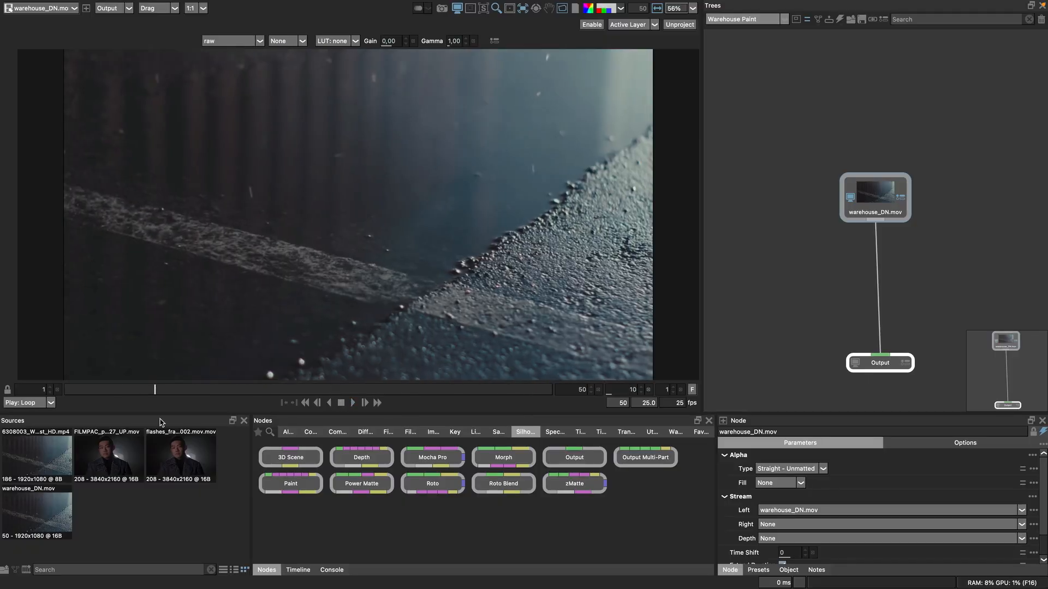
Attach a Paint node to the warehouse_DN.mov clip and feed its output and keyframe data into a new Frame Fixer ML node.
drag(775, 267, 806, 275)
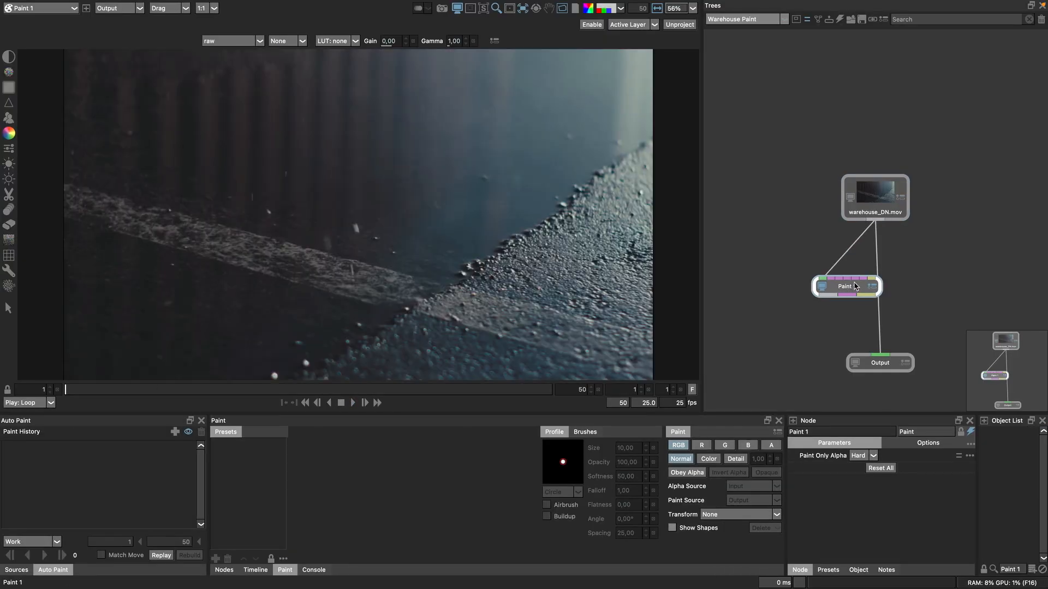
click(224, 570)
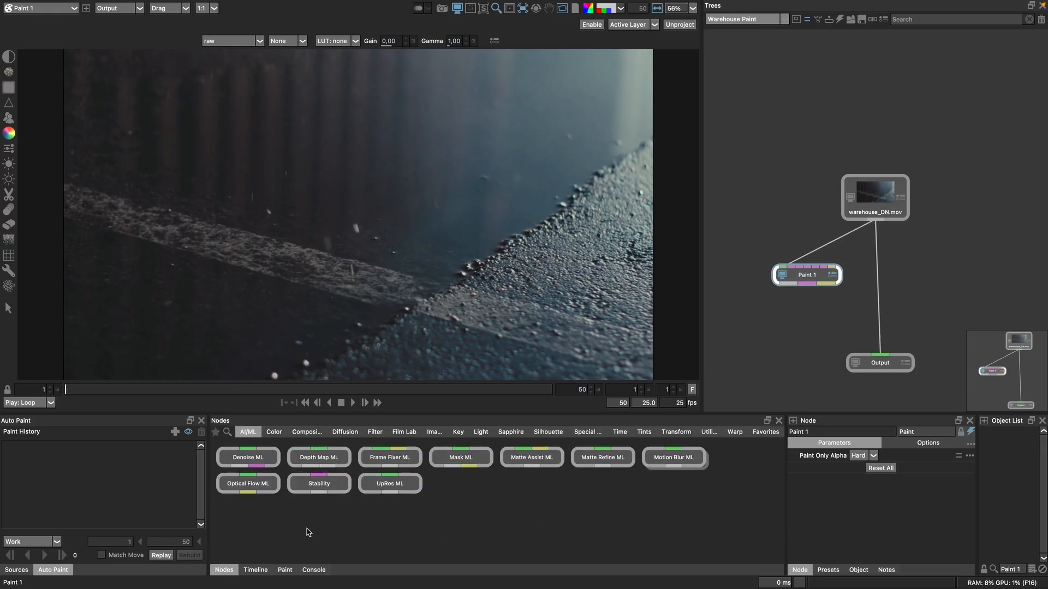
drag(360, 454, 807, 334)
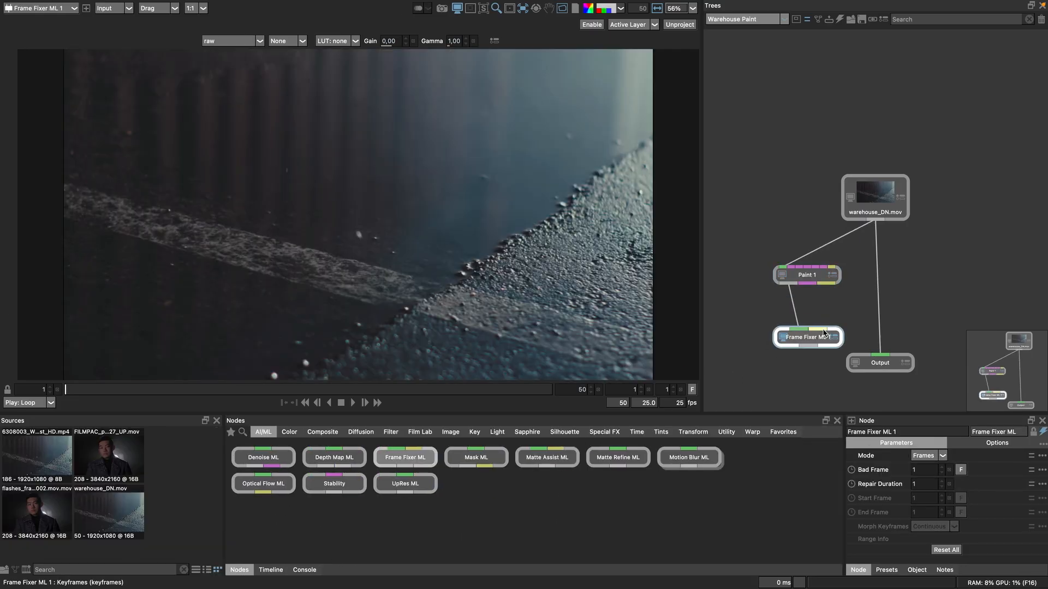
drag(820, 331, 826, 284)
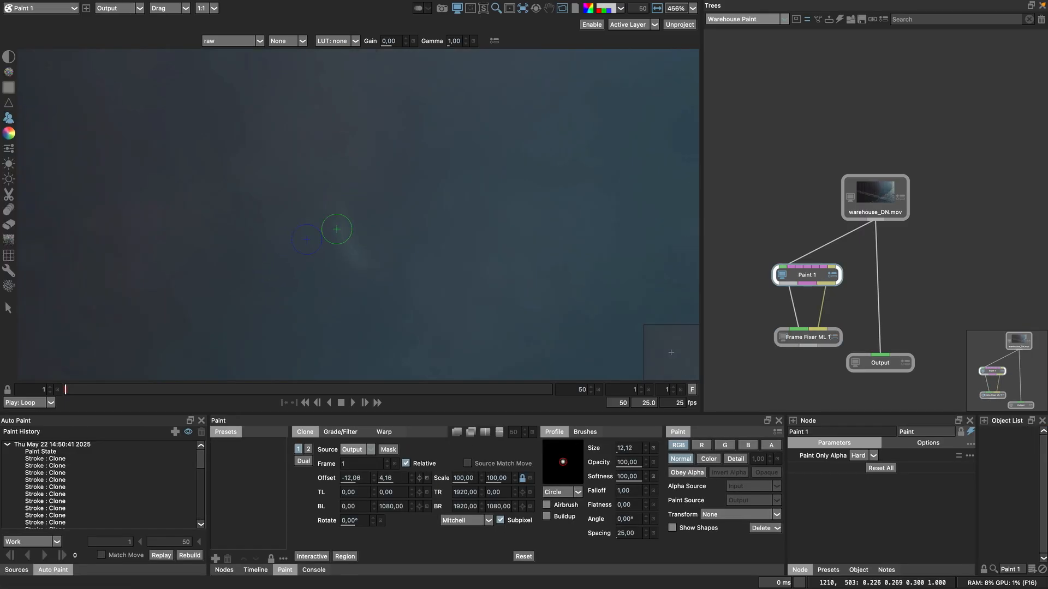
Clone out the dust specks in the Paint node on frames 1, 8, 14, 19, 25, 30, 35, 40, 44 and 50.
scroll(417, 297, down, 10)
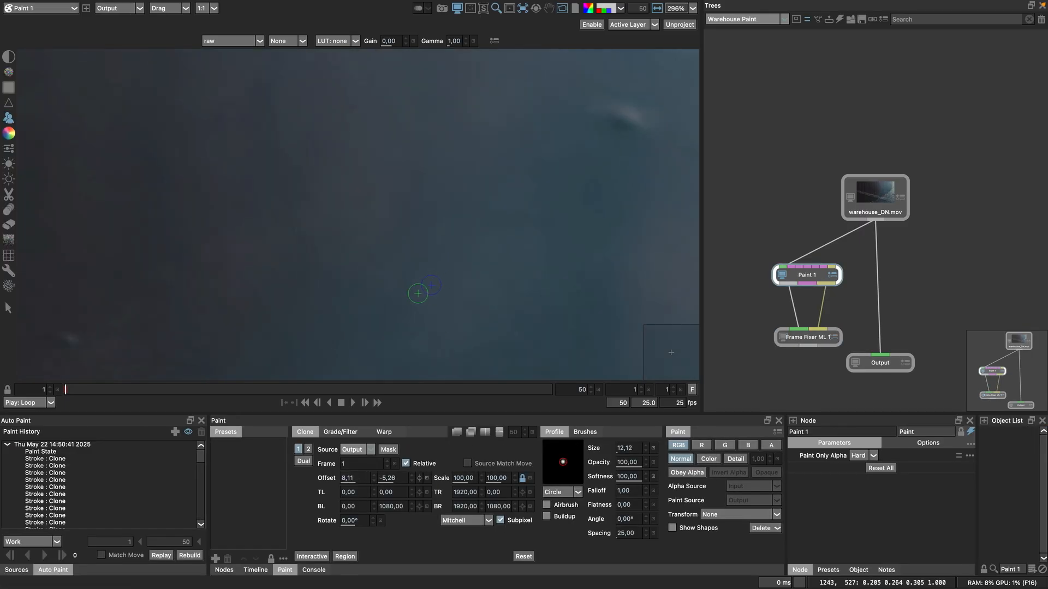
scroll(414, 272, up, 10)
scroll(415, 271, up, 2)
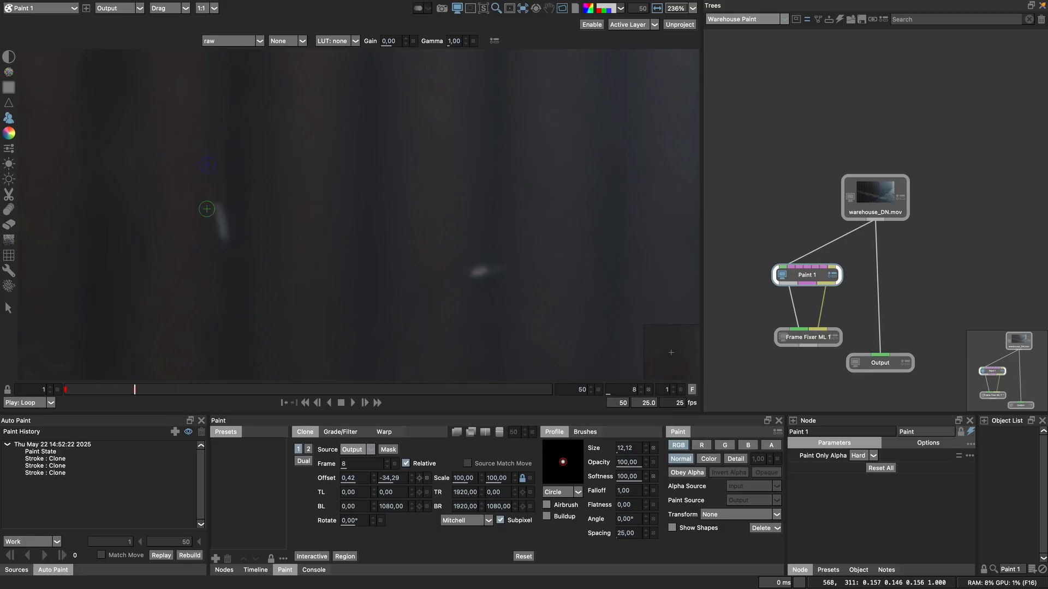
scroll(206, 209, up, 3)
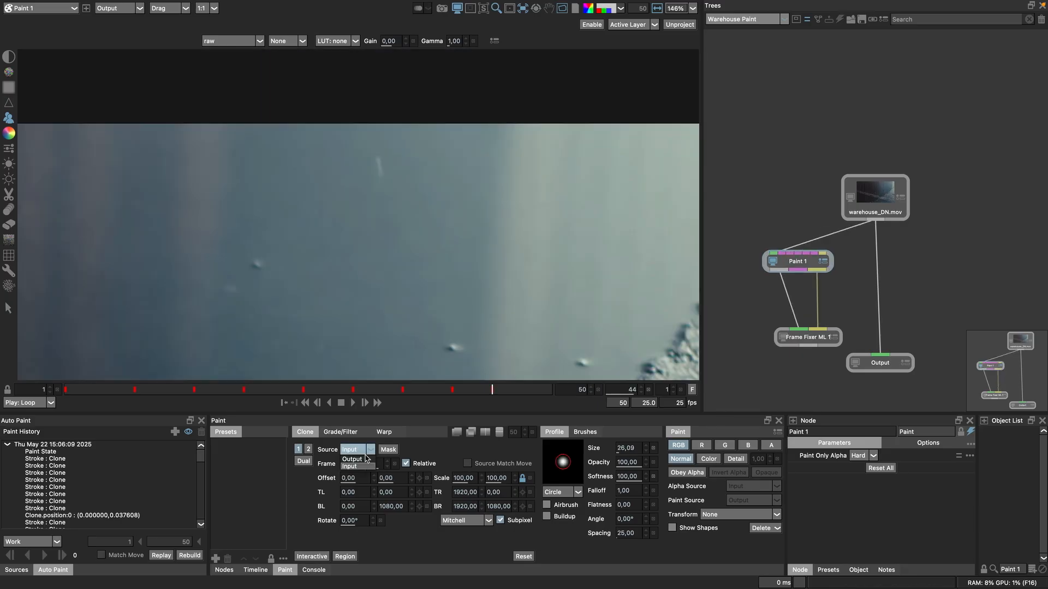
scroll(361, 156, down, 12)
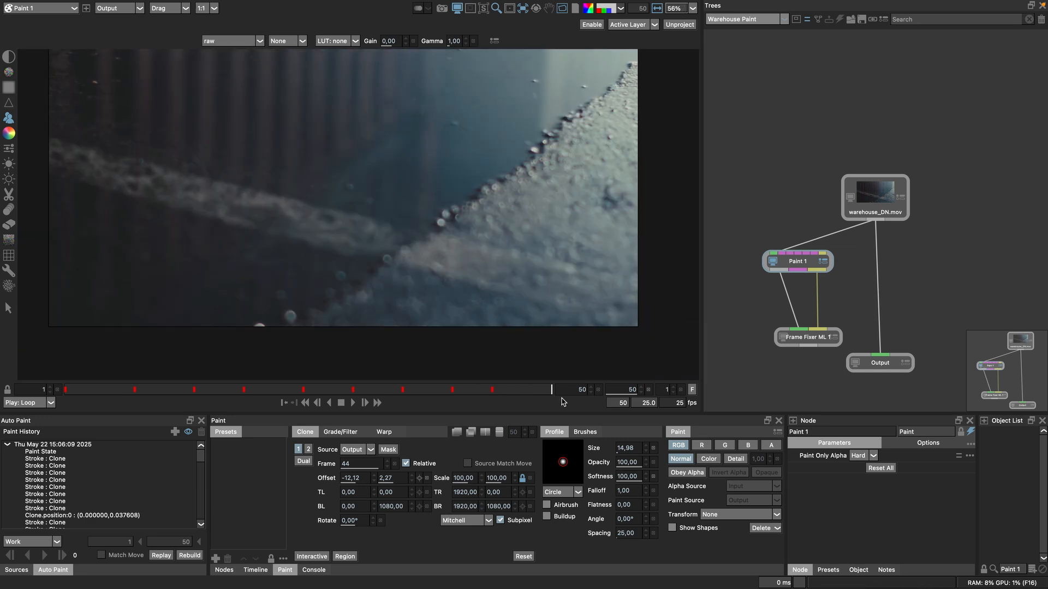
scroll(400, 164, up, 5)
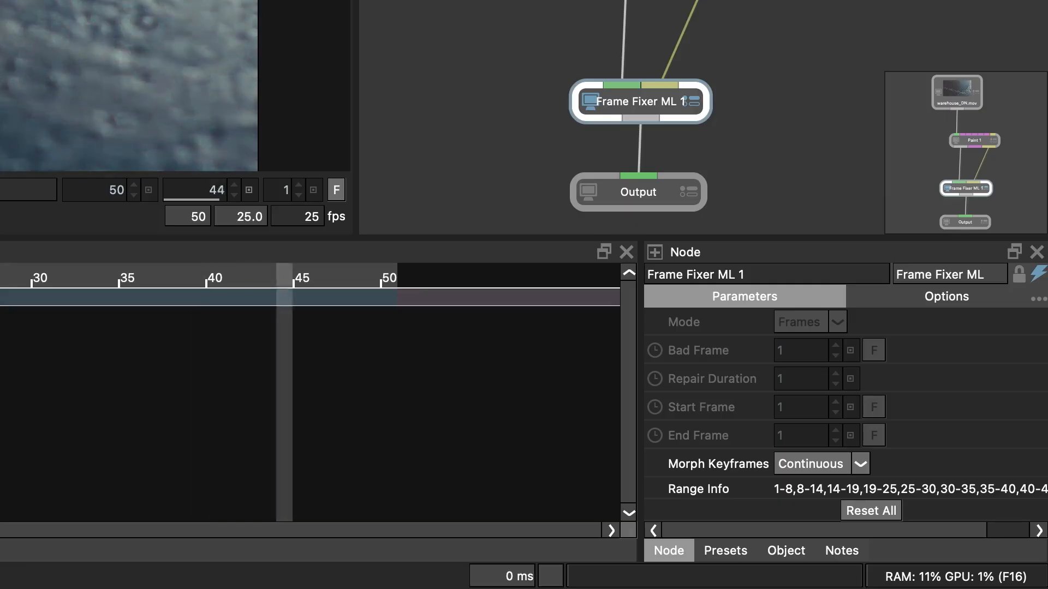
Set the Frame Fixer ML node's Morph Keyframes option to Pairs.
click(861, 464)
click(825, 497)
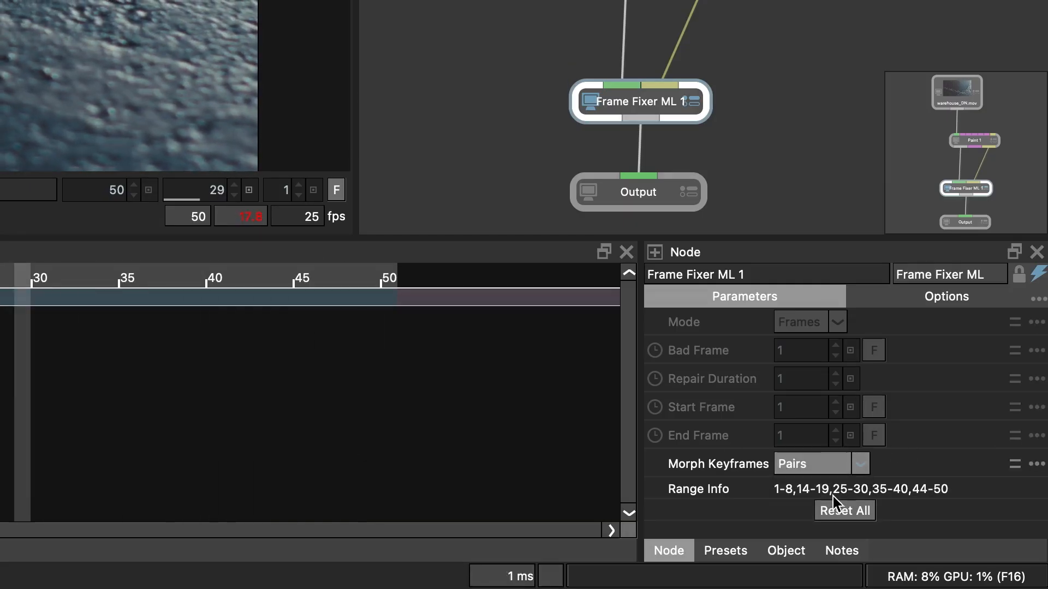